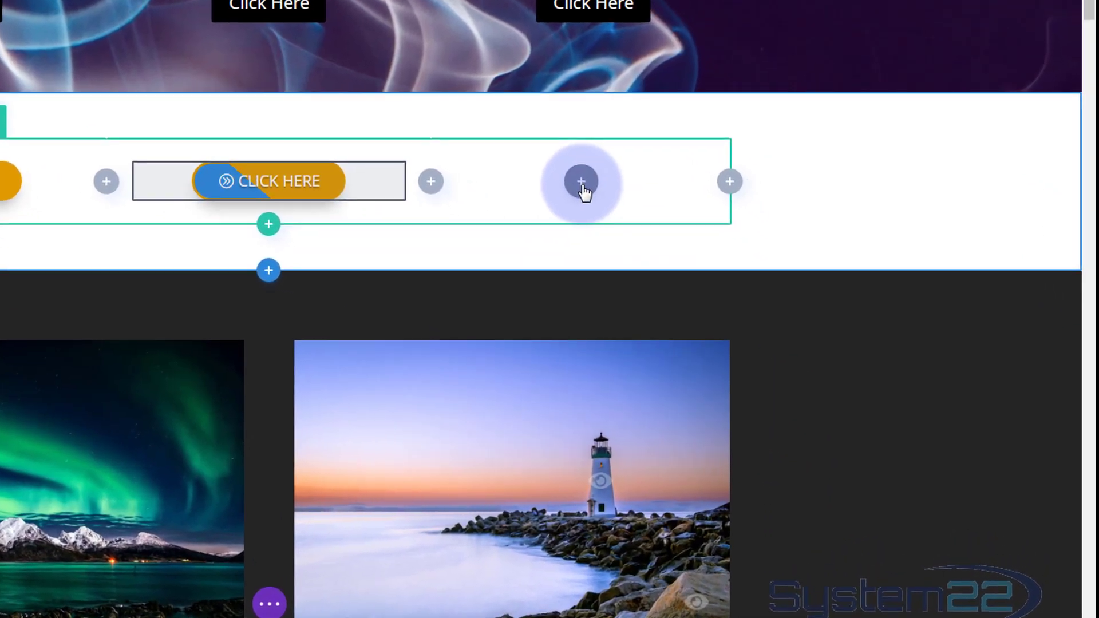
- Insert a Button module in the empty third column of the row and reposition its settings window
click(747, 281)
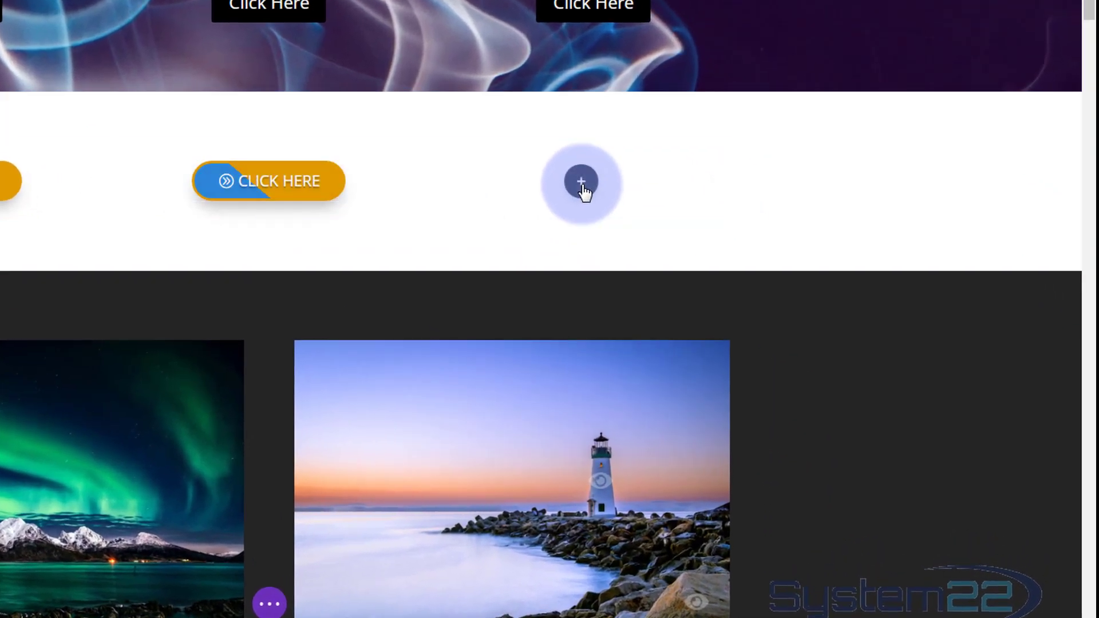
scroll(602, 422, down, 2)
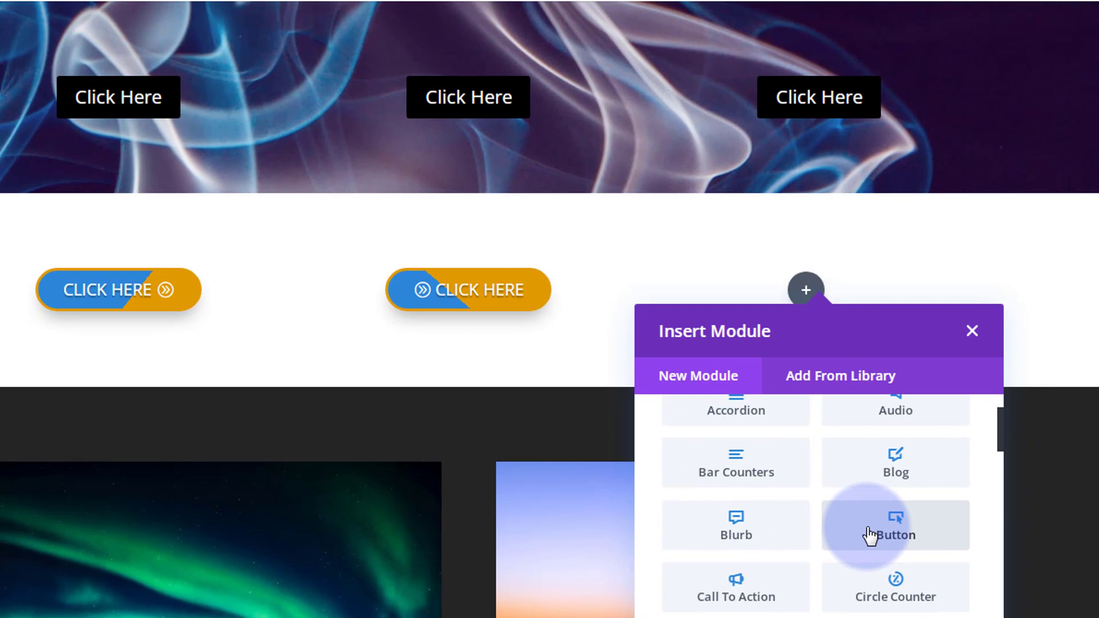
click(870, 536)
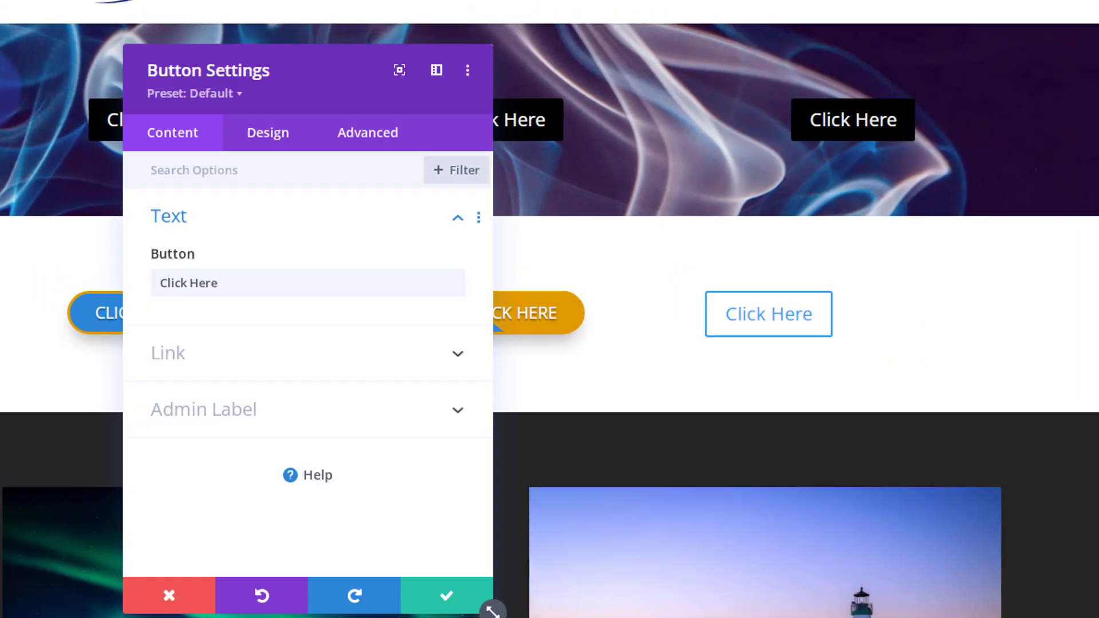
drag(283, 85, 295, 106)
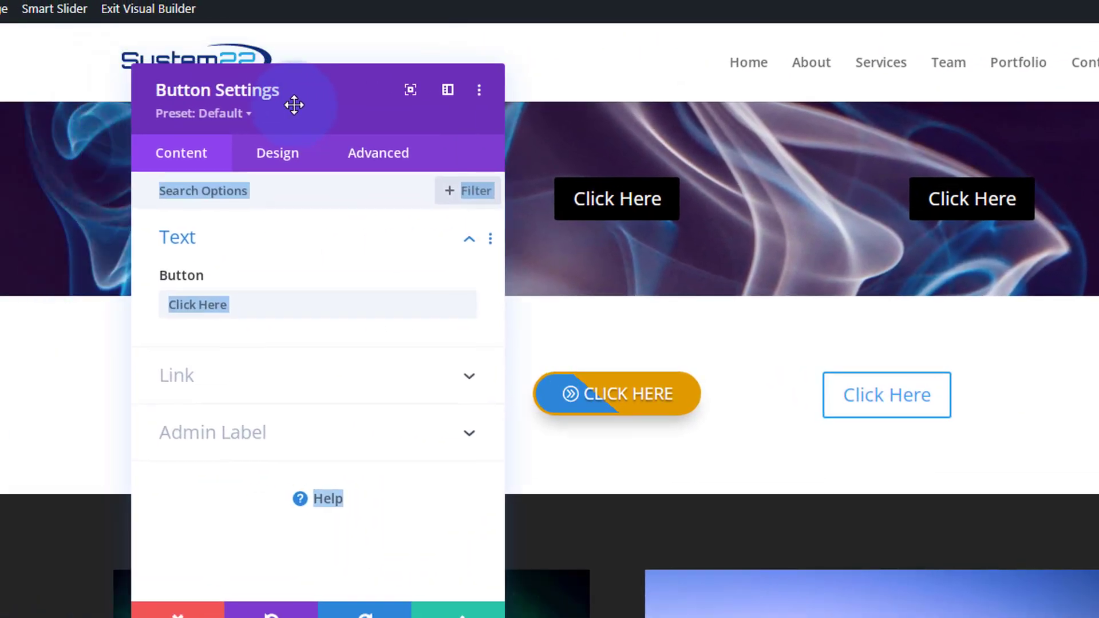
click(246, 305)
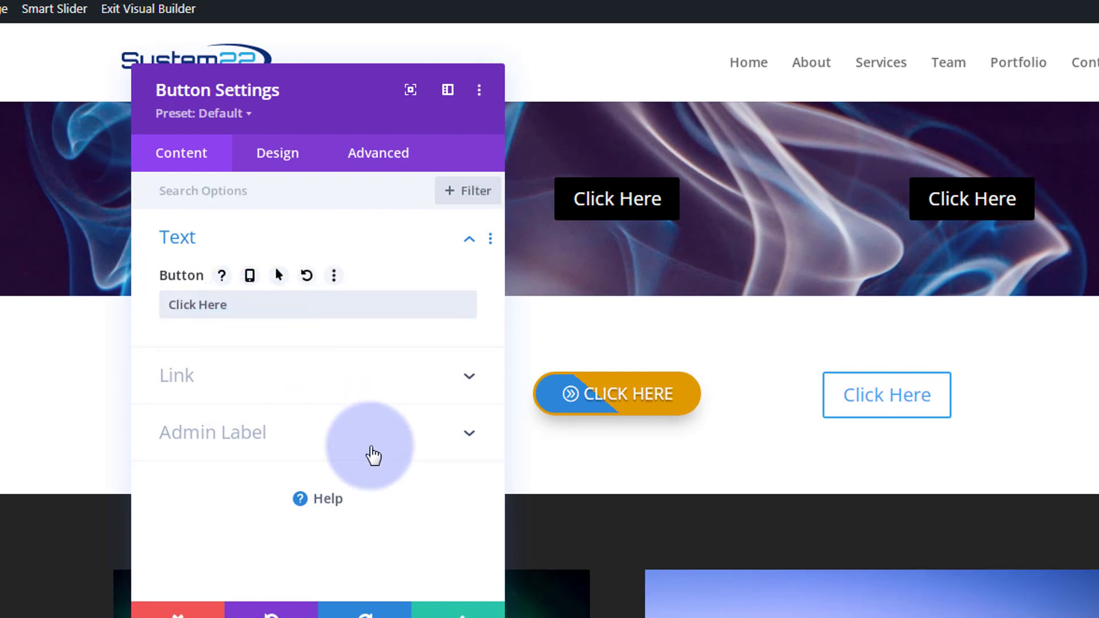
- Set the new button's link URL to # and keep its link target as In The Same Window
click(341, 382)
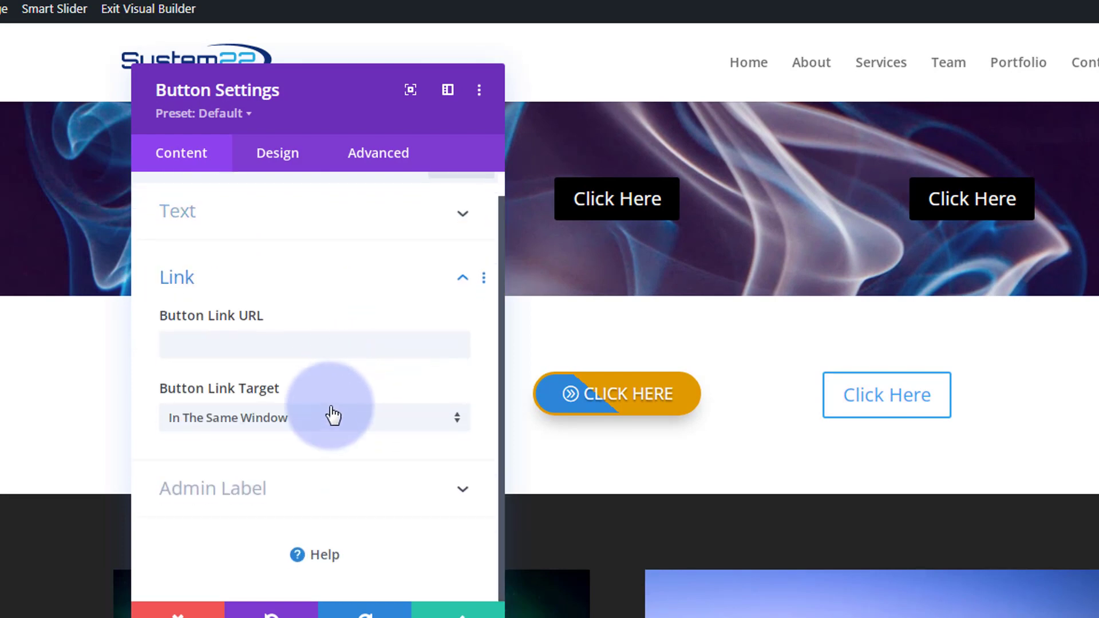
click(202, 343)
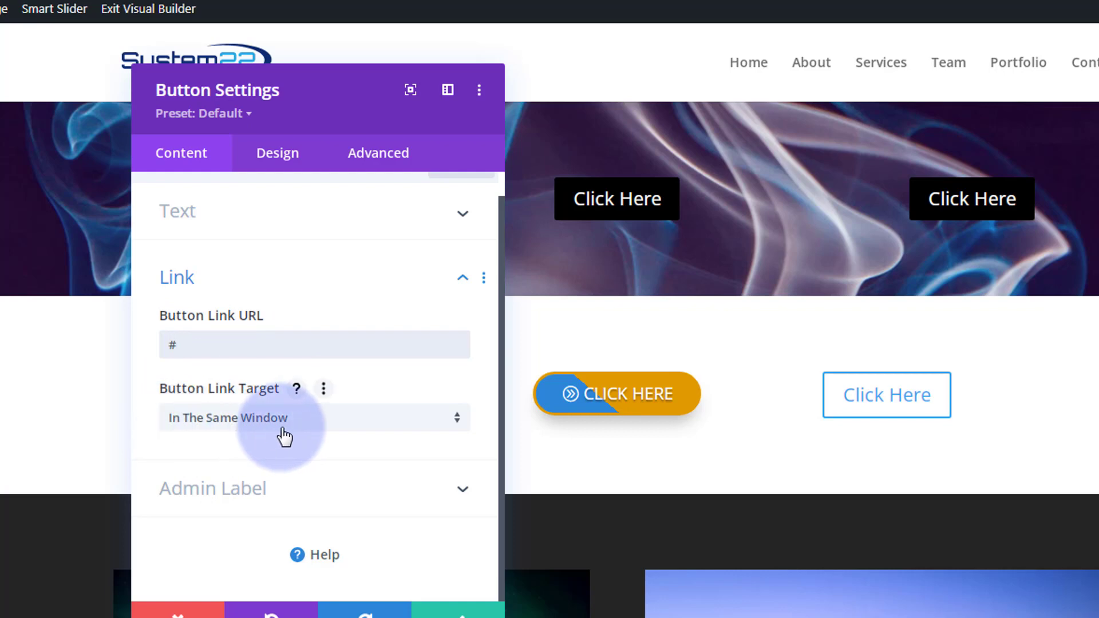
click(306, 432)
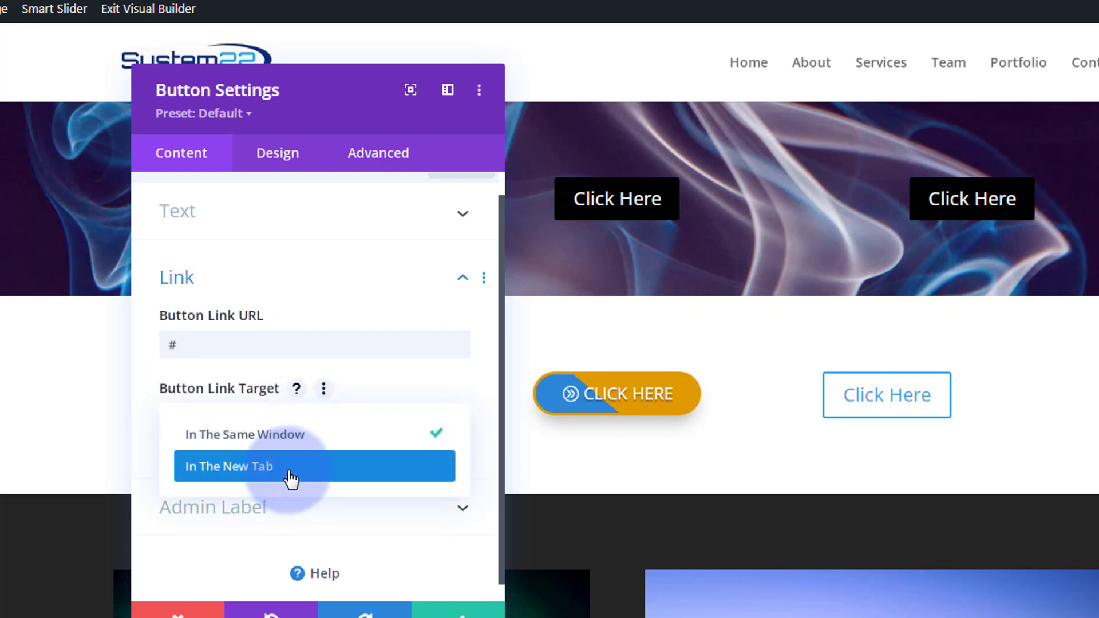
click(152, 430)
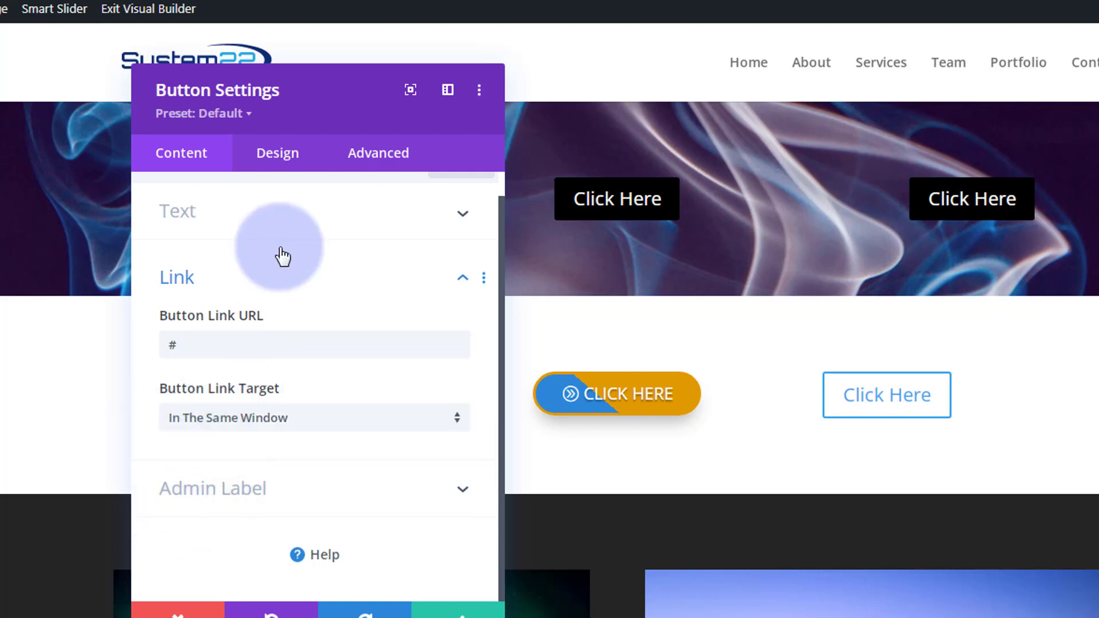
- Center-align the new button within its column
click(288, 163)
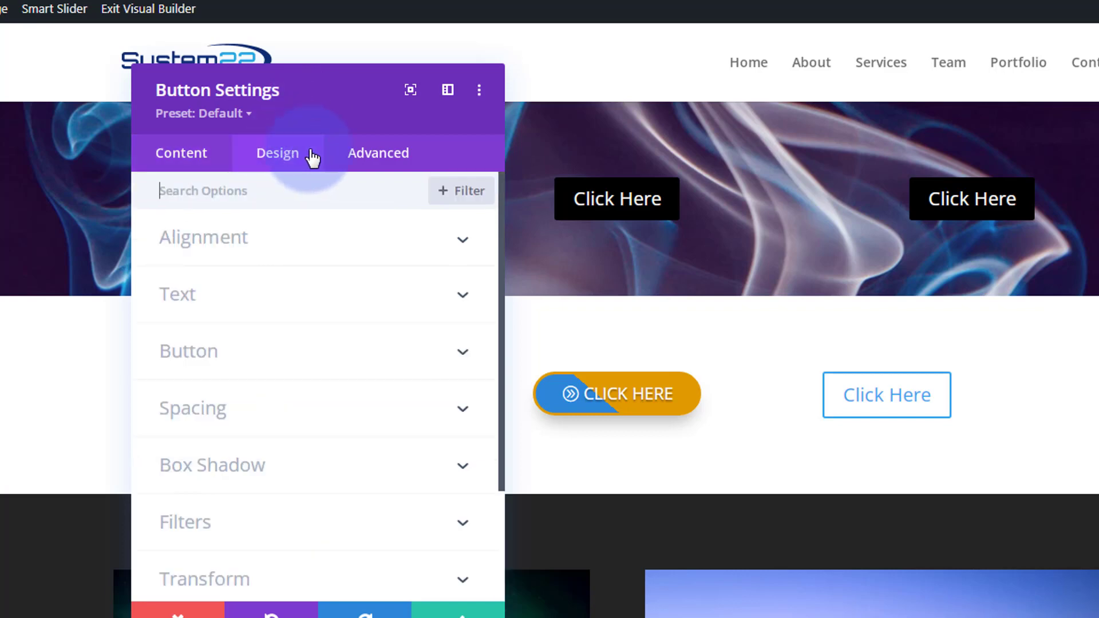
click(324, 253)
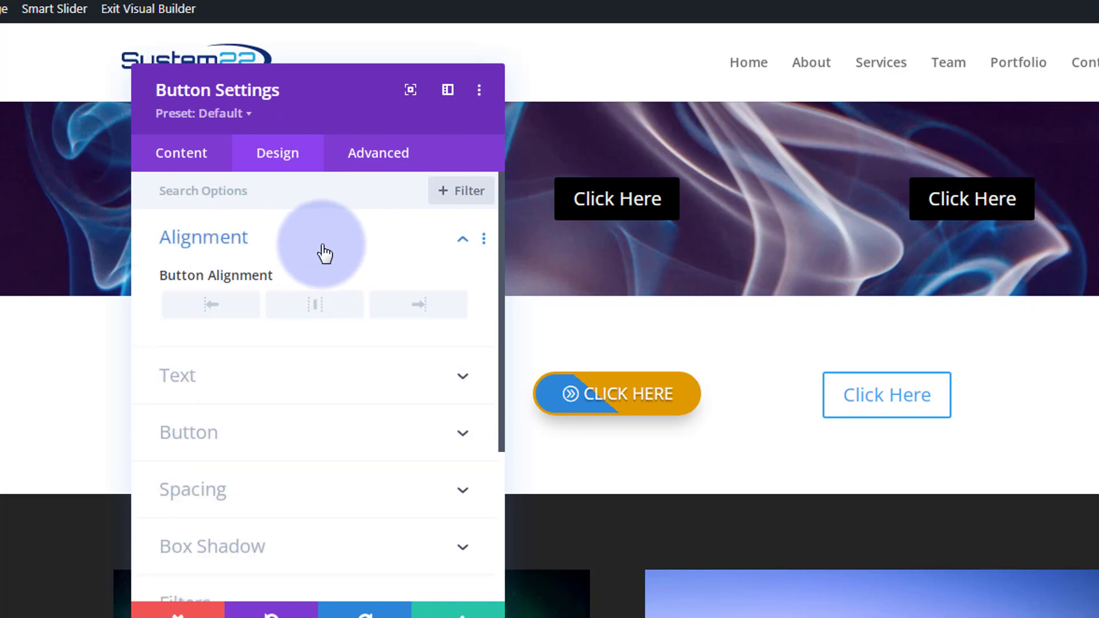
click(317, 307)
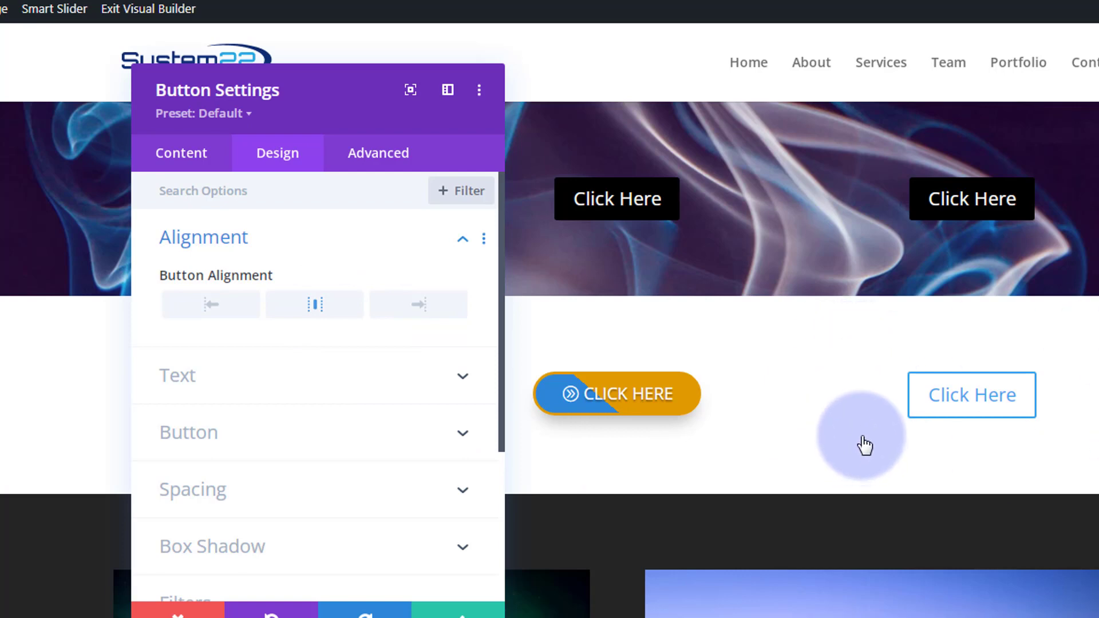
- Enable custom styles for the new button
click(281, 383)
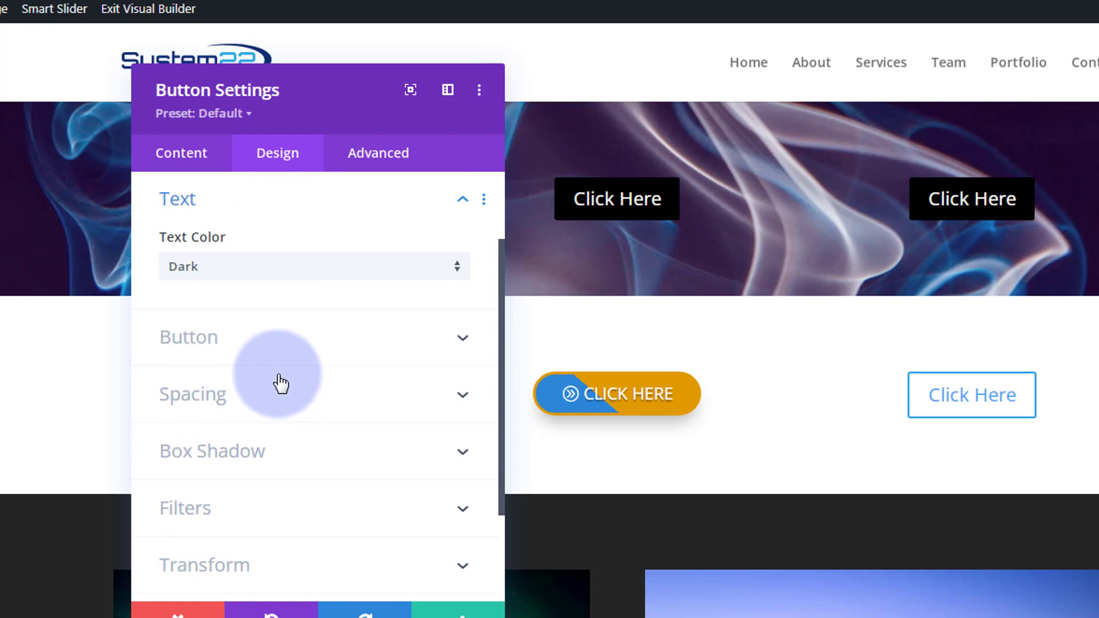
mouse_move(245, 264)
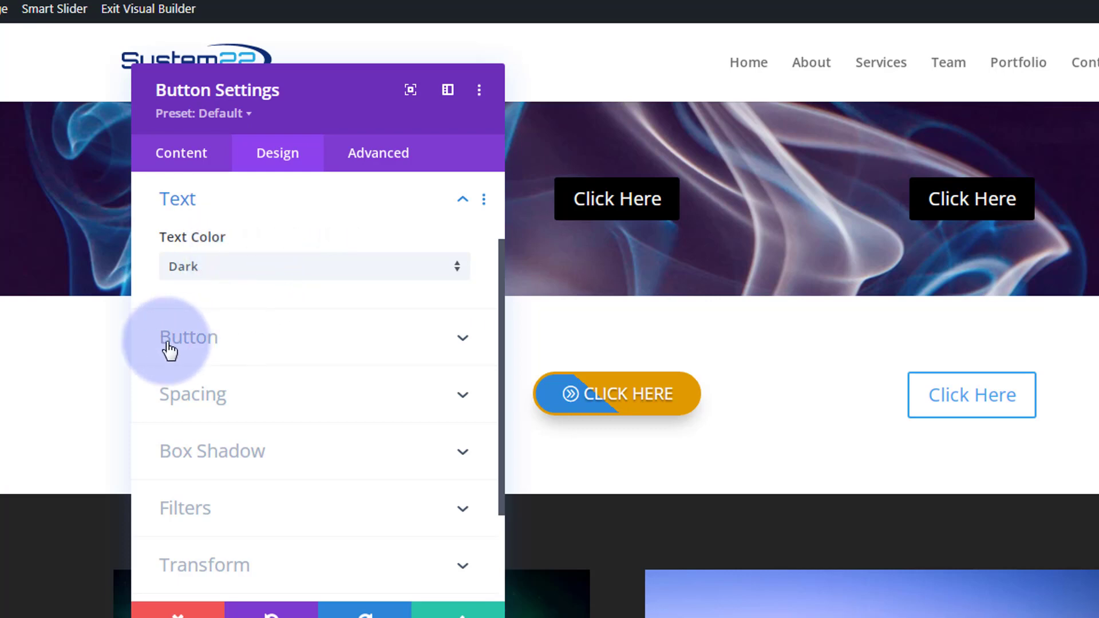
click(293, 347)
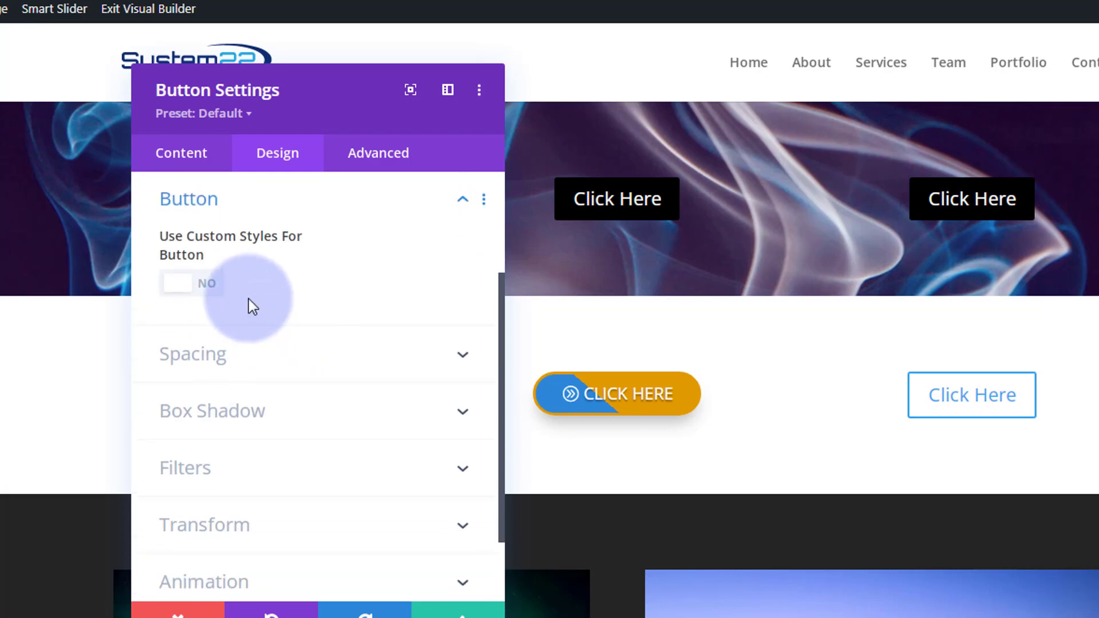
click(214, 286)
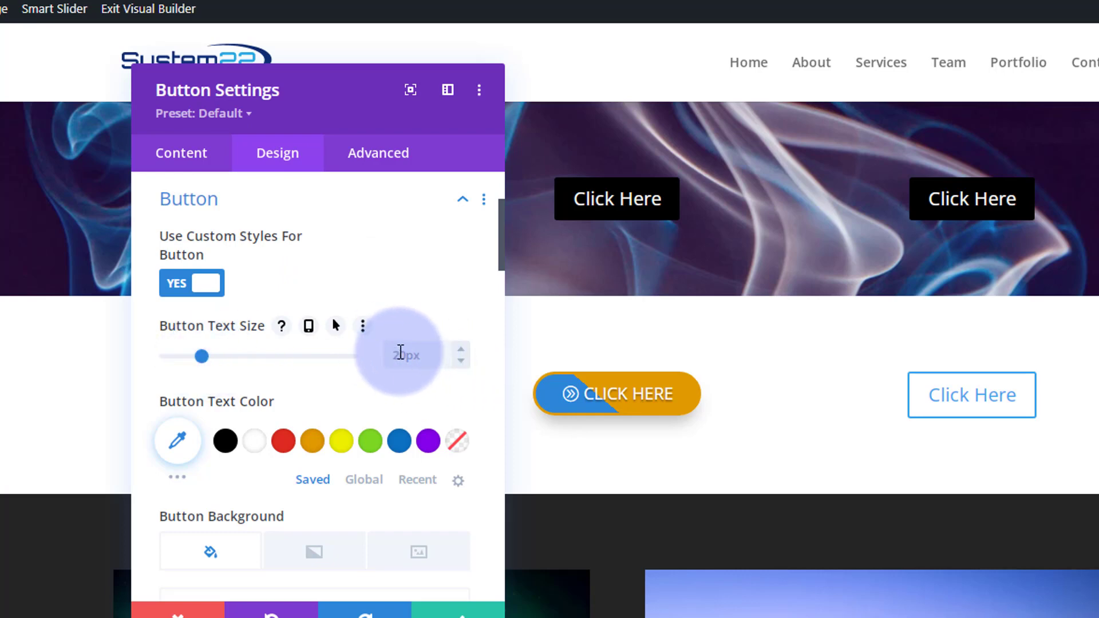
- Set the button text size to 18px and the button text color to white
click(462, 360)
click(461, 360)
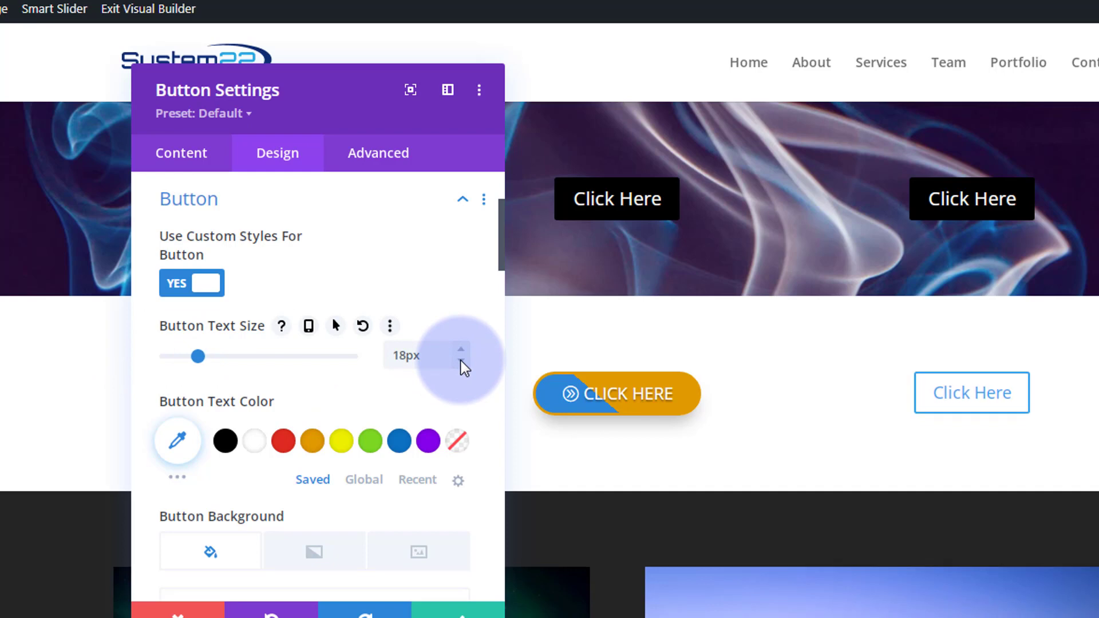
click(461, 361)
click(461, 349)
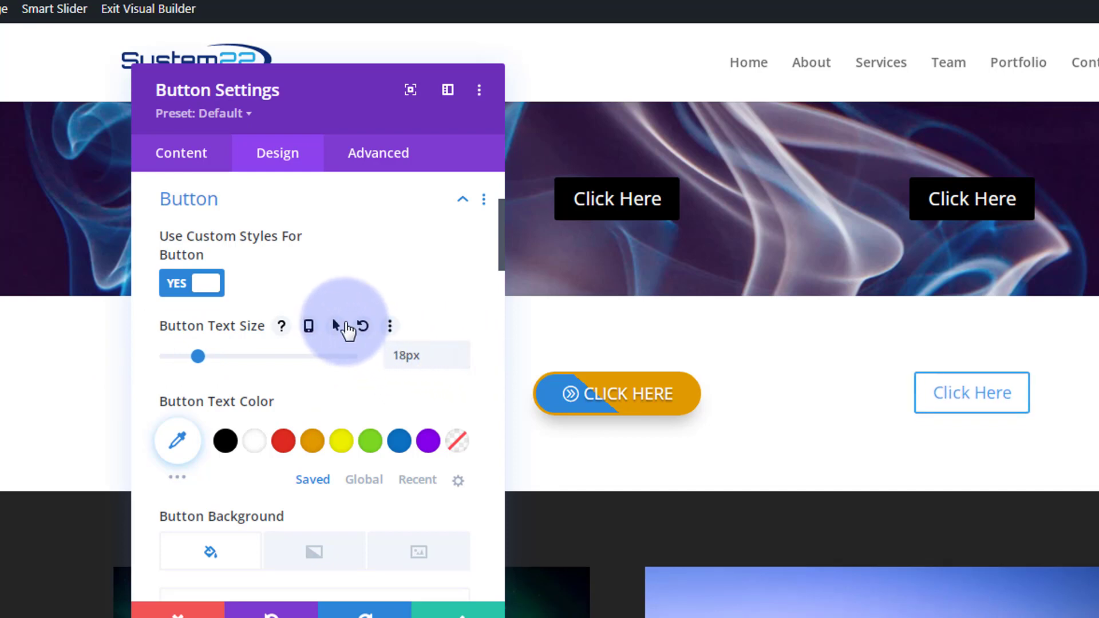
scroll(347, 329, down, 3)
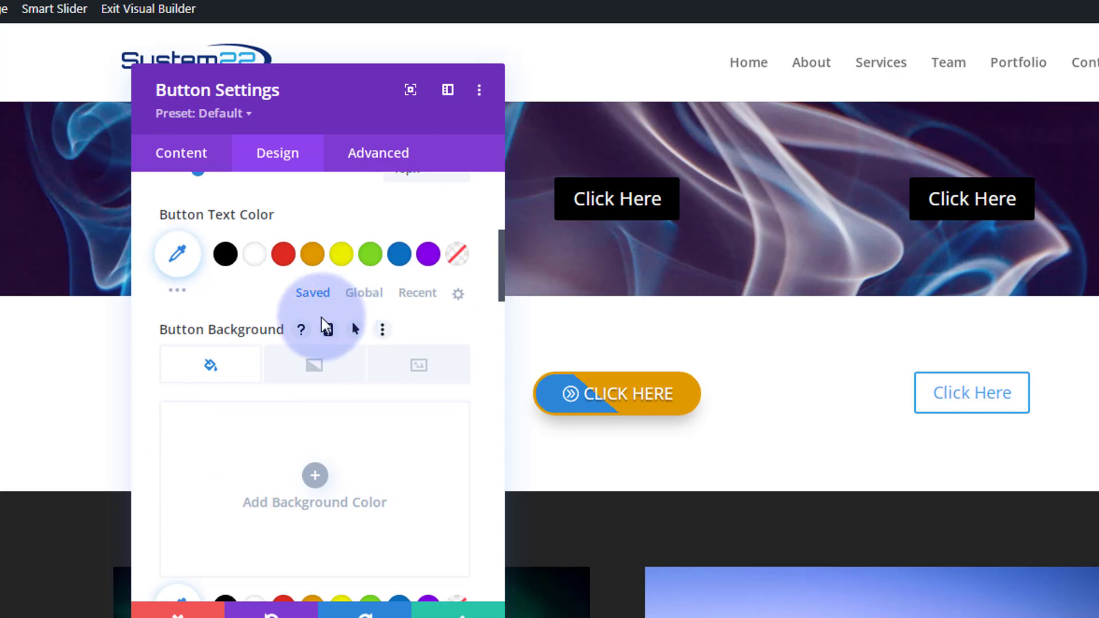
click(252, 257)
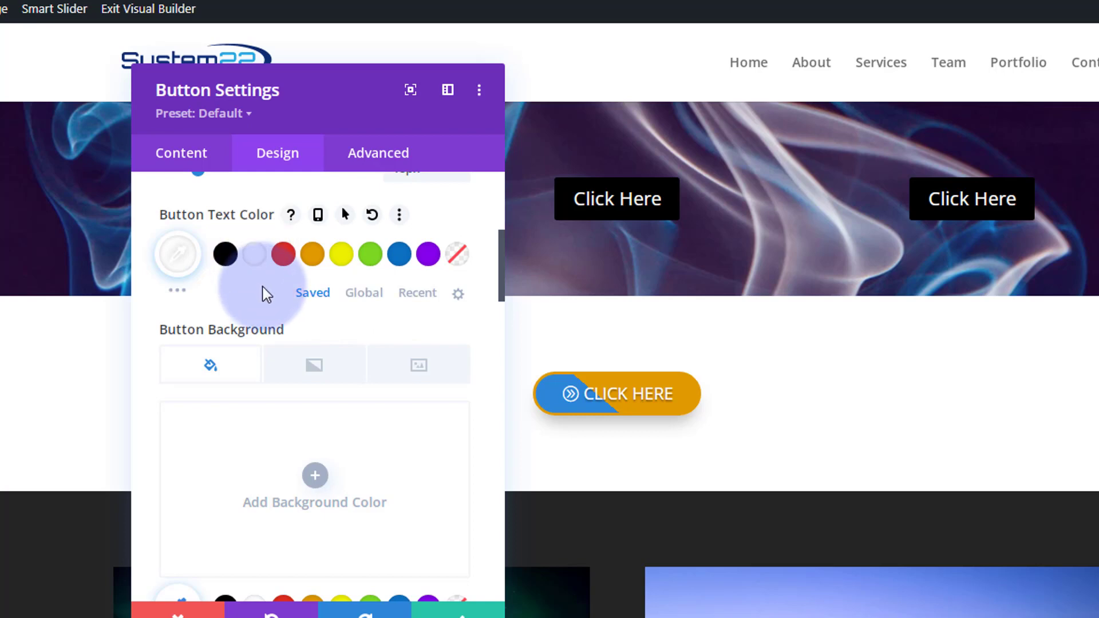
- Add a background gradient to the button and set its end stop to the saved orange #e09900
scroll(265, 292, down, 2)
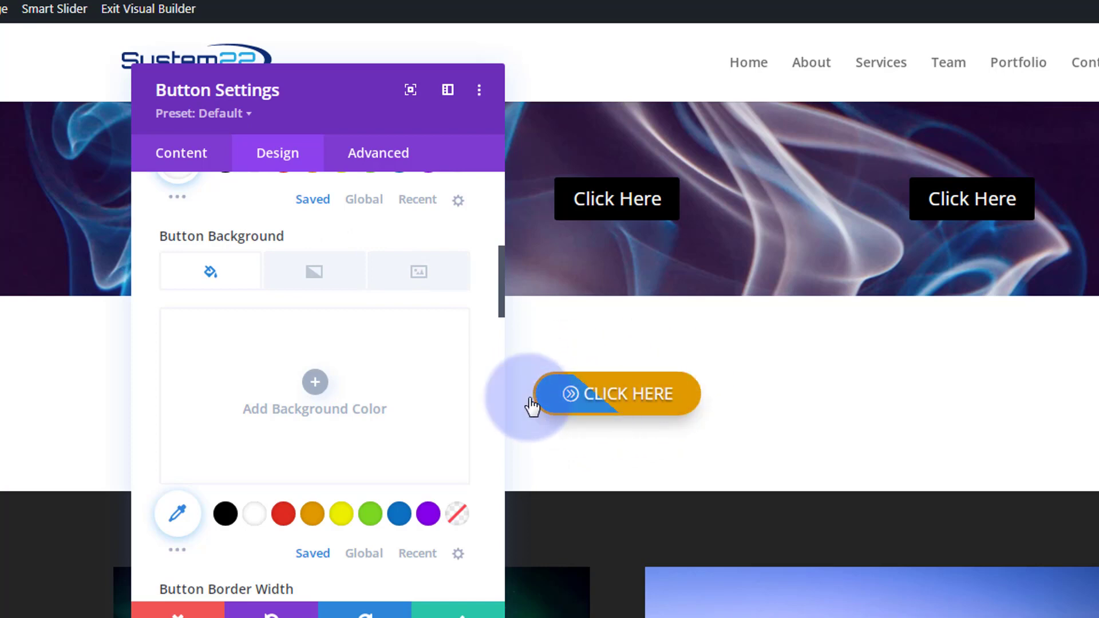
click(325, 275)
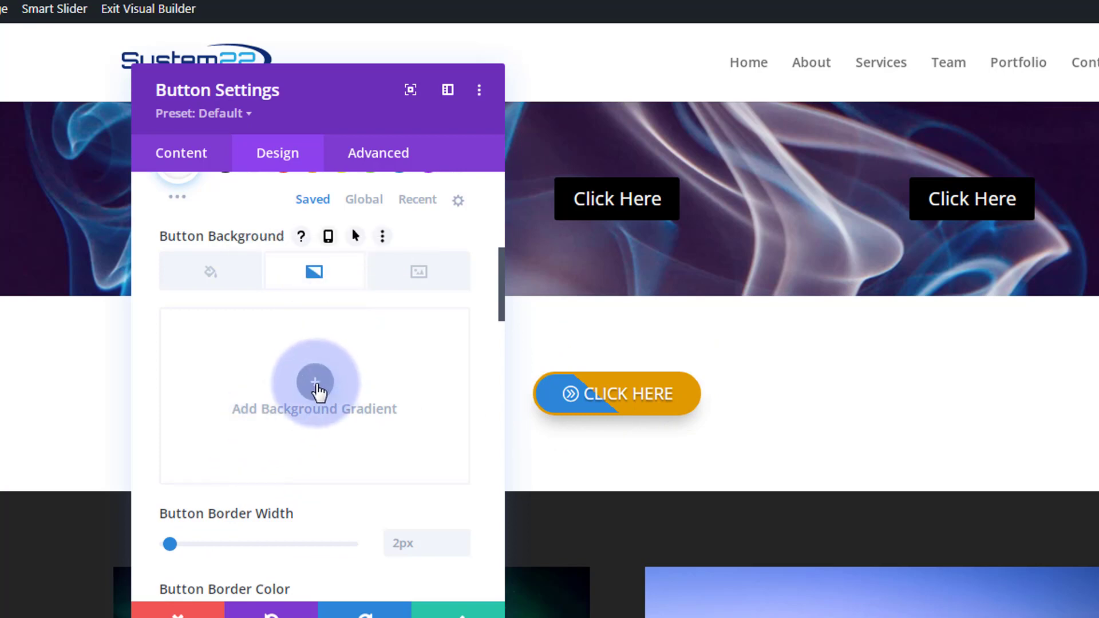
click(316, 383)
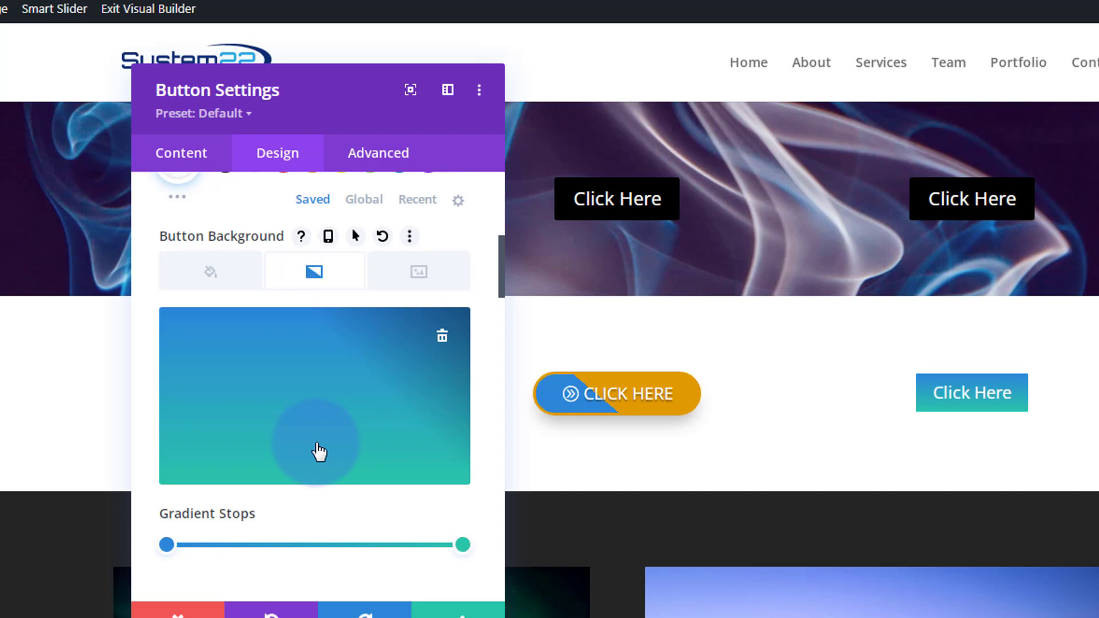
click(463, 544)
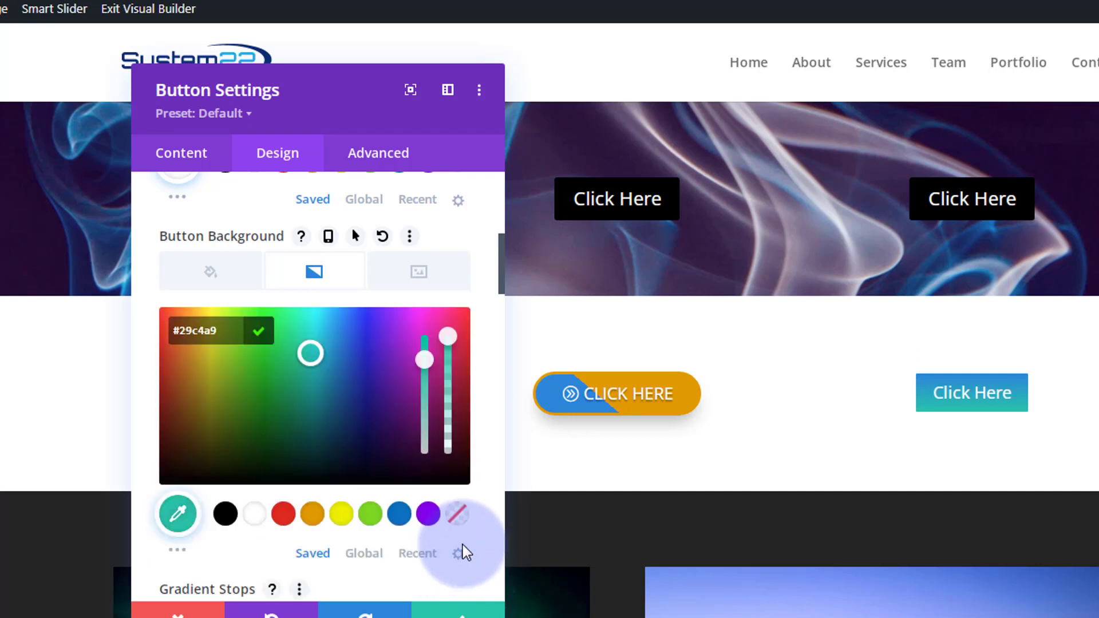
click(319, 515)
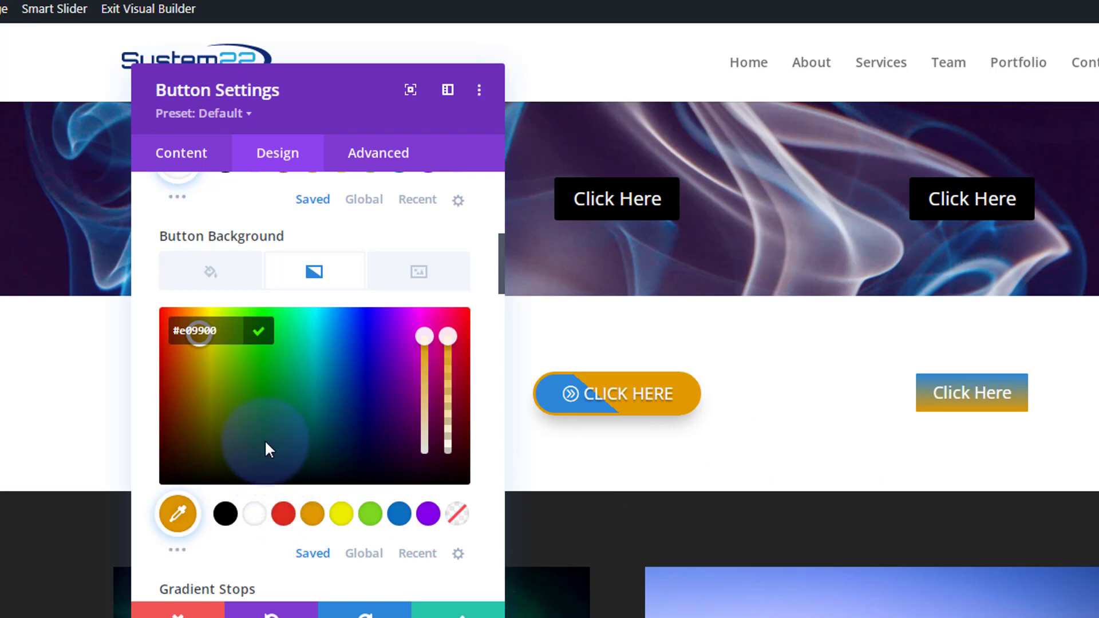
click(336, 276)
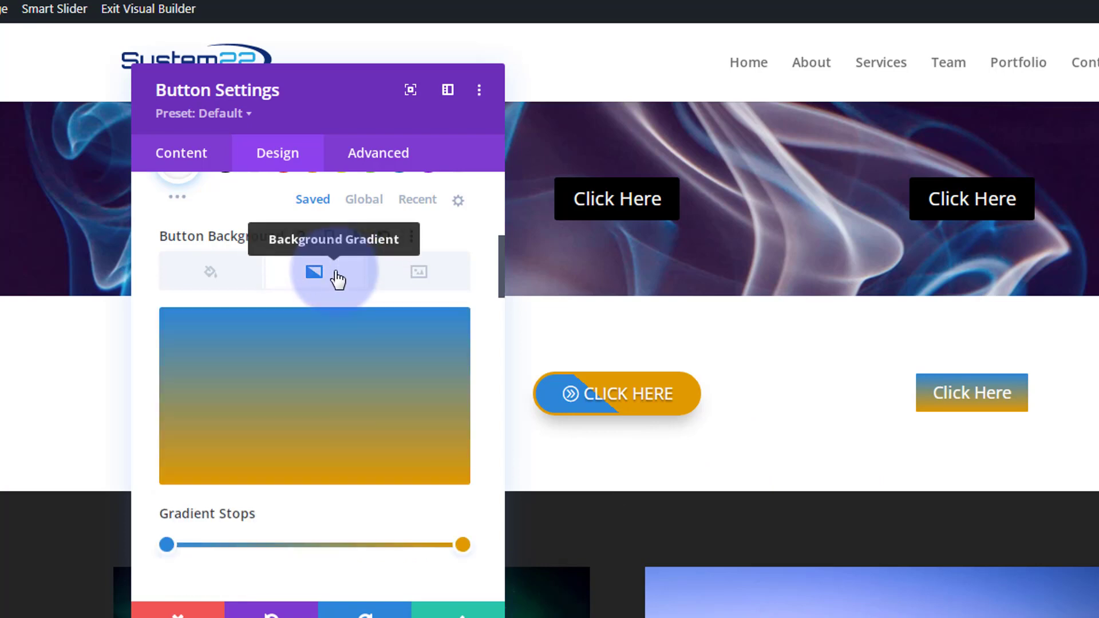
- Try a middle stop at about 47% in the background gradient and remove it again
click(329, 546)
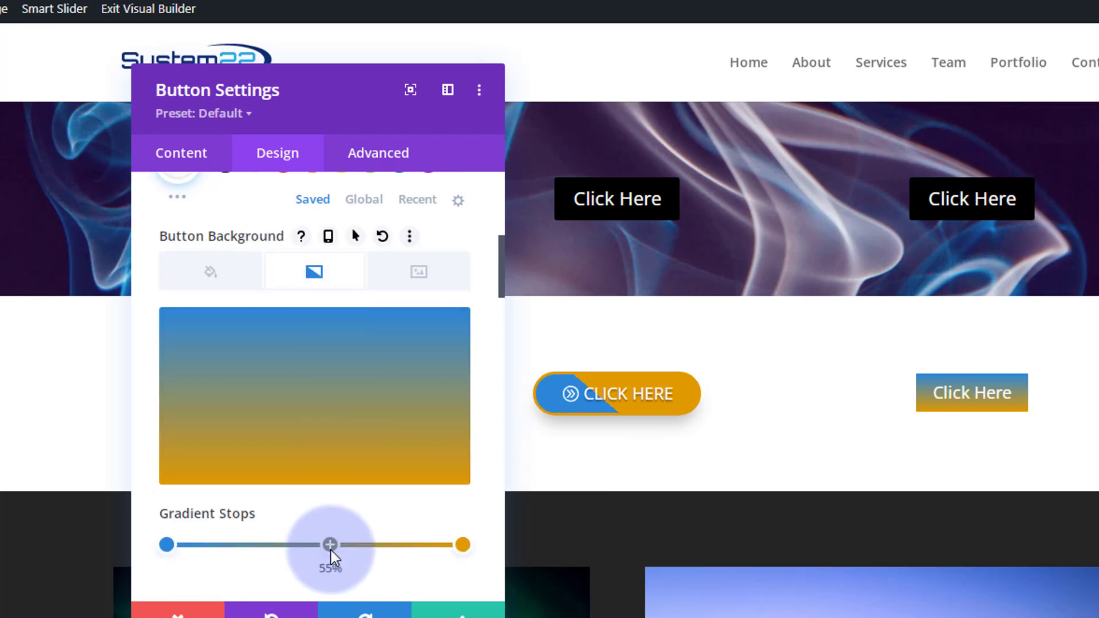
drag(330, 547, 307, 544)
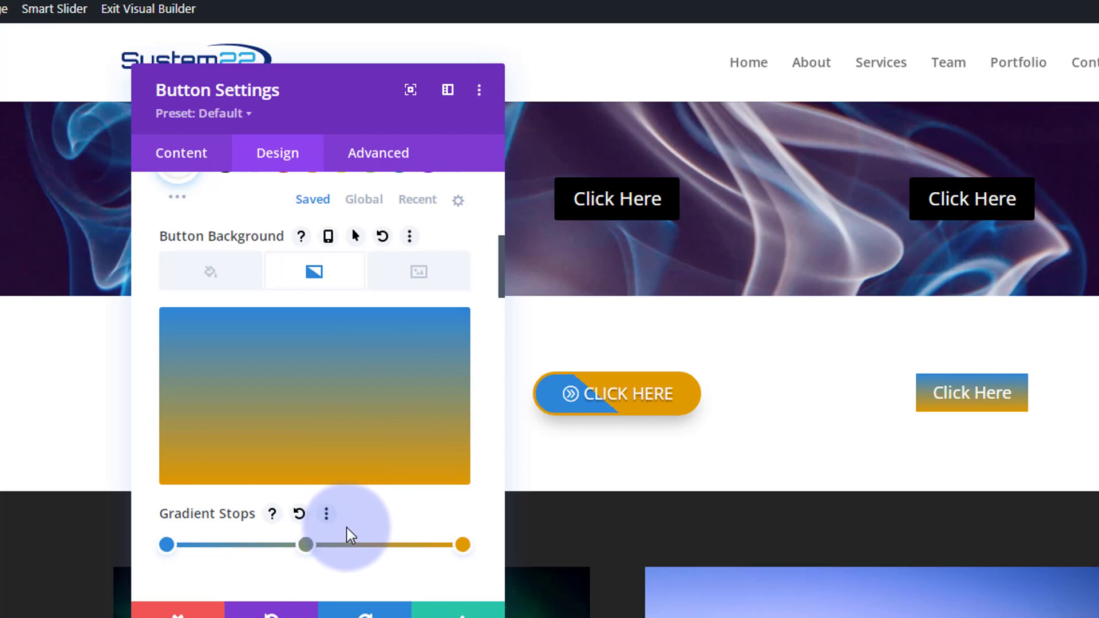
right_click(307, 541)
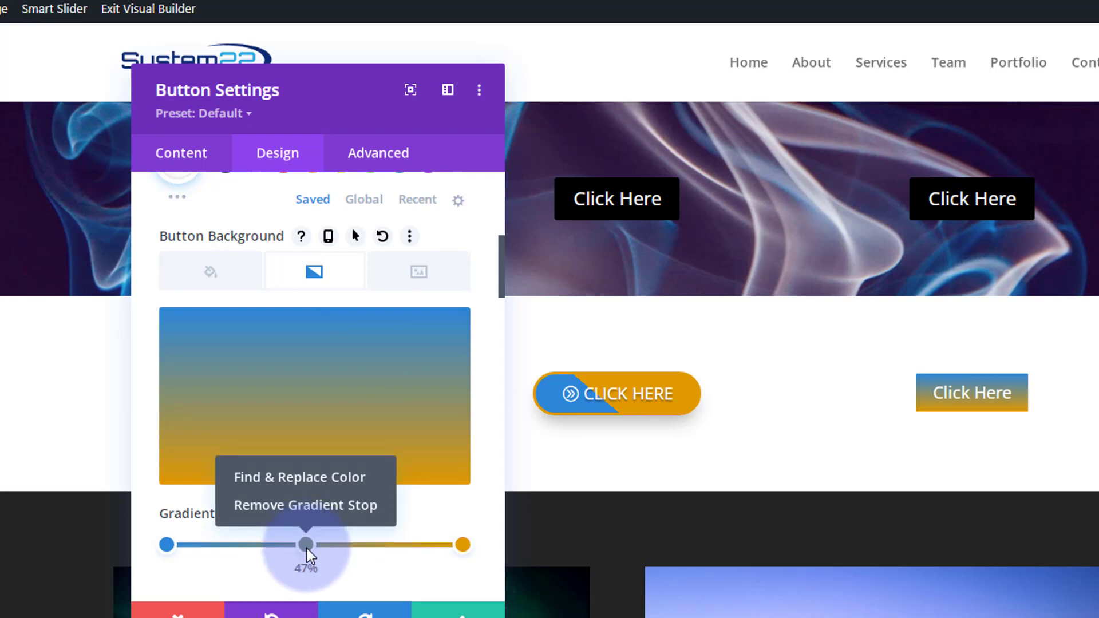
click(295, 506)
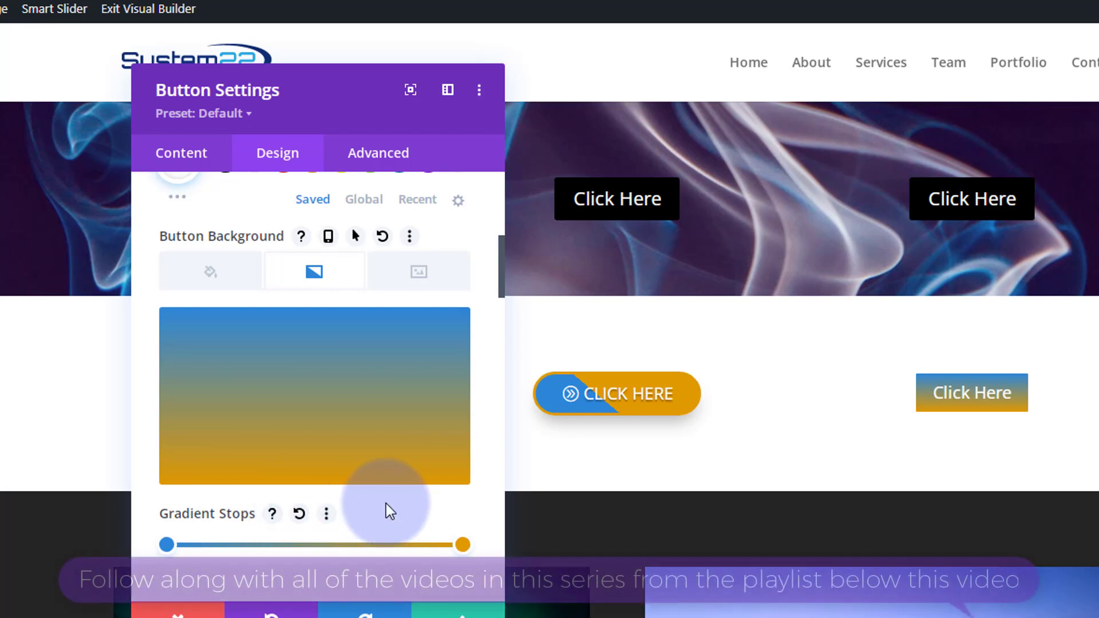
- Try the Circular, Elliptical and Conical gradient types on the button background and return to Linear
mouse_move(401, 453)
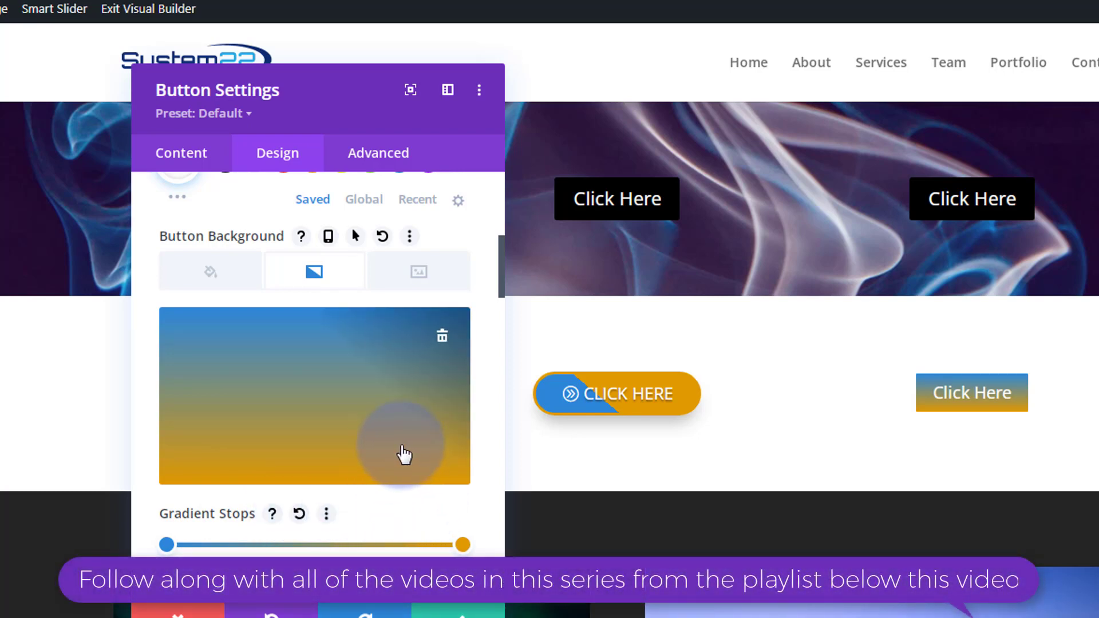
scroll(403, 454, down, 3)
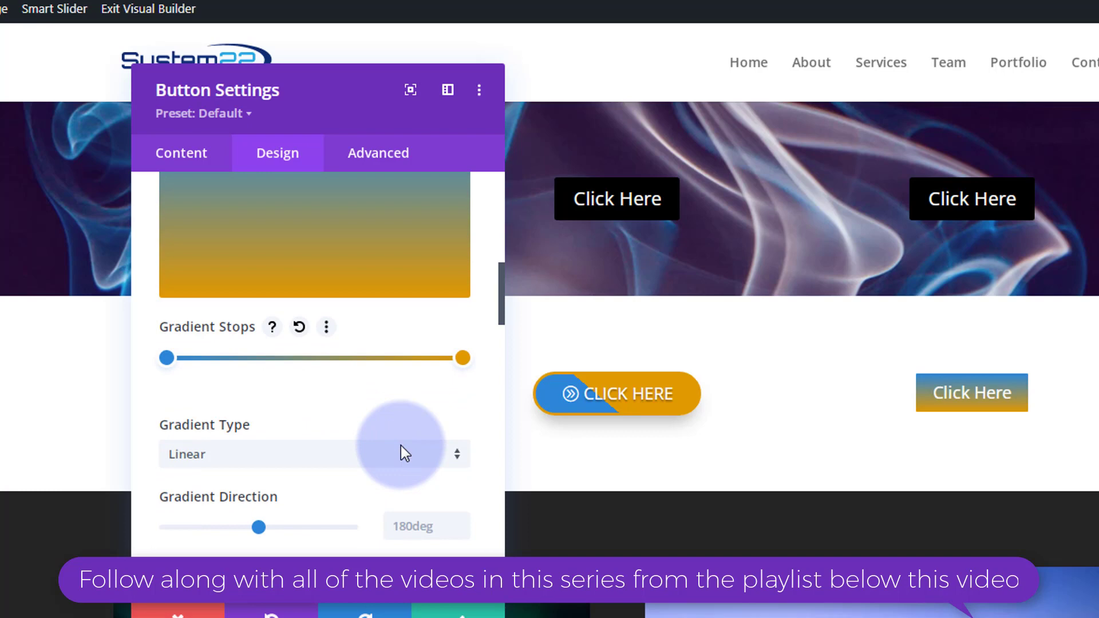
scroll(401, 453, down, 2)
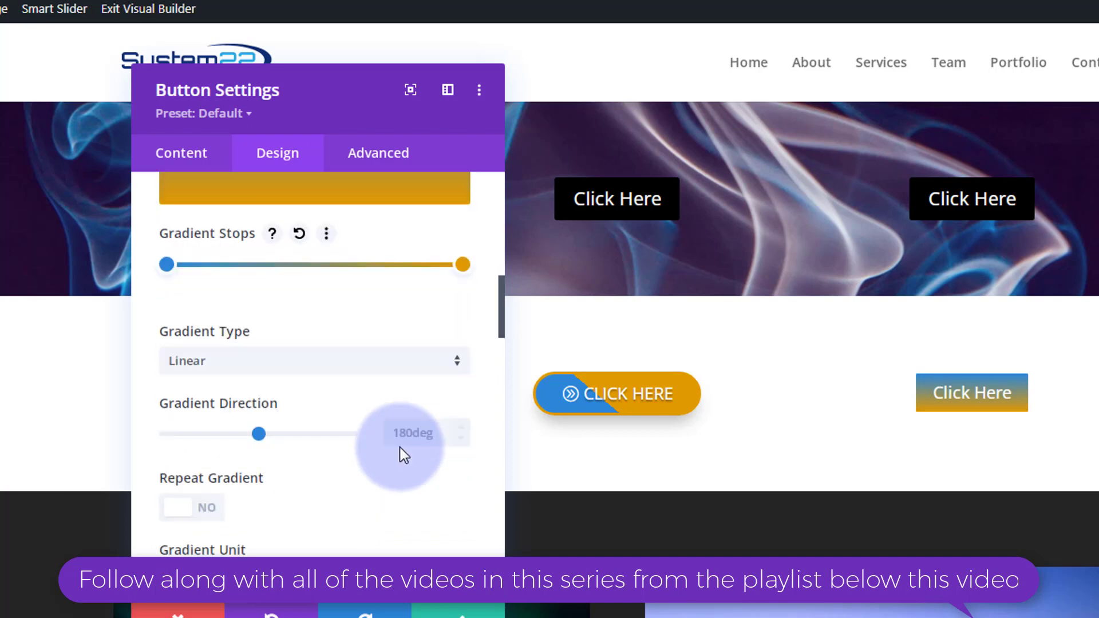
click(290, 368)
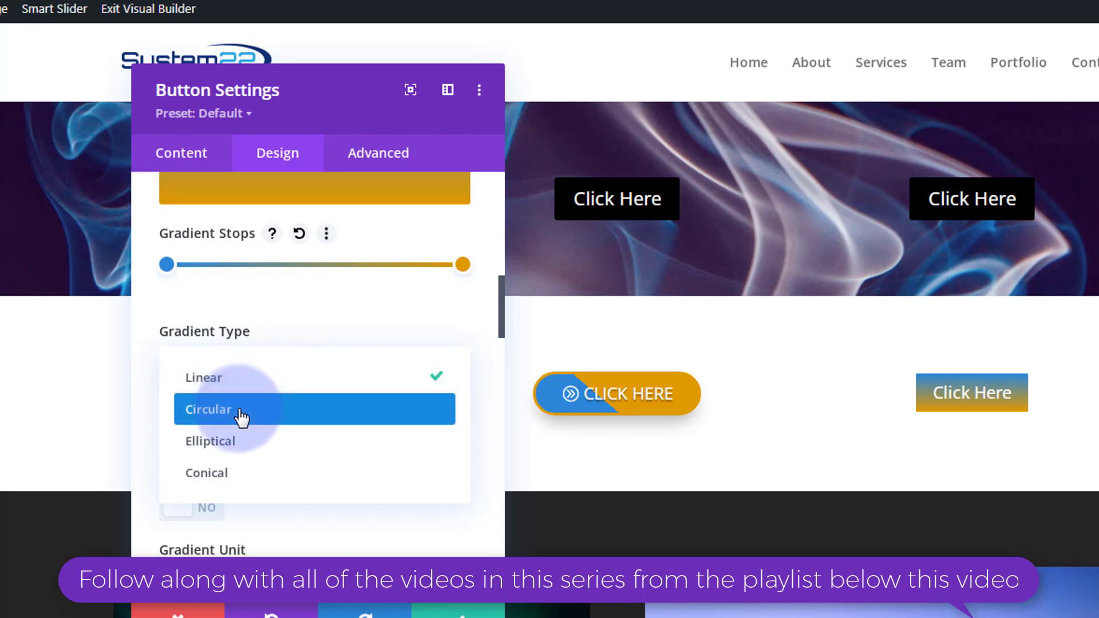
click(241, 418)
click(276, 376)
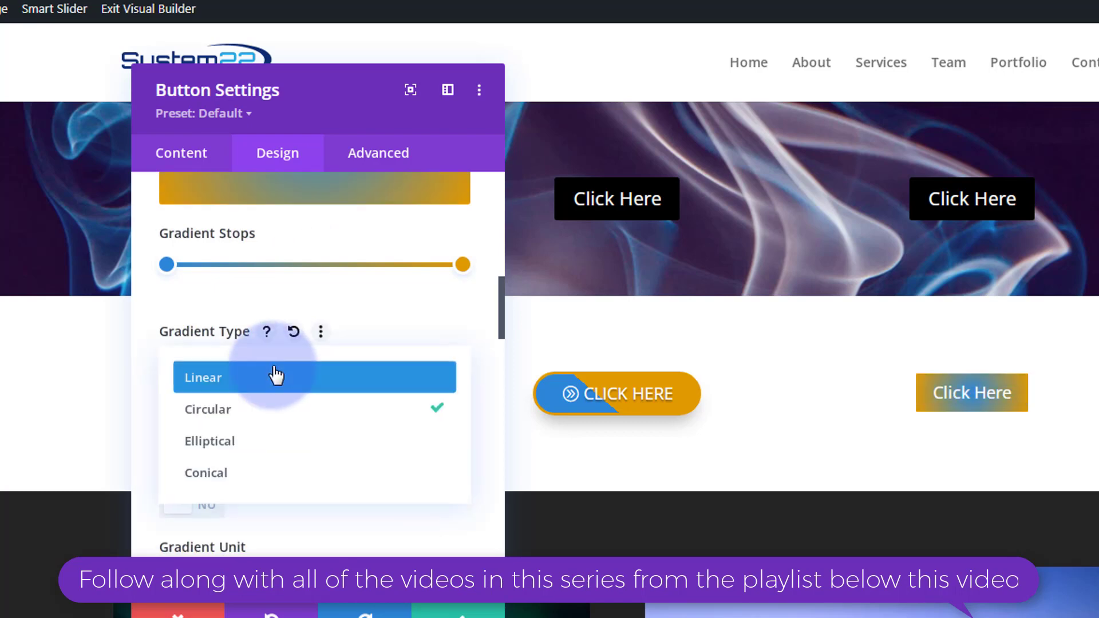
click(259, 452)
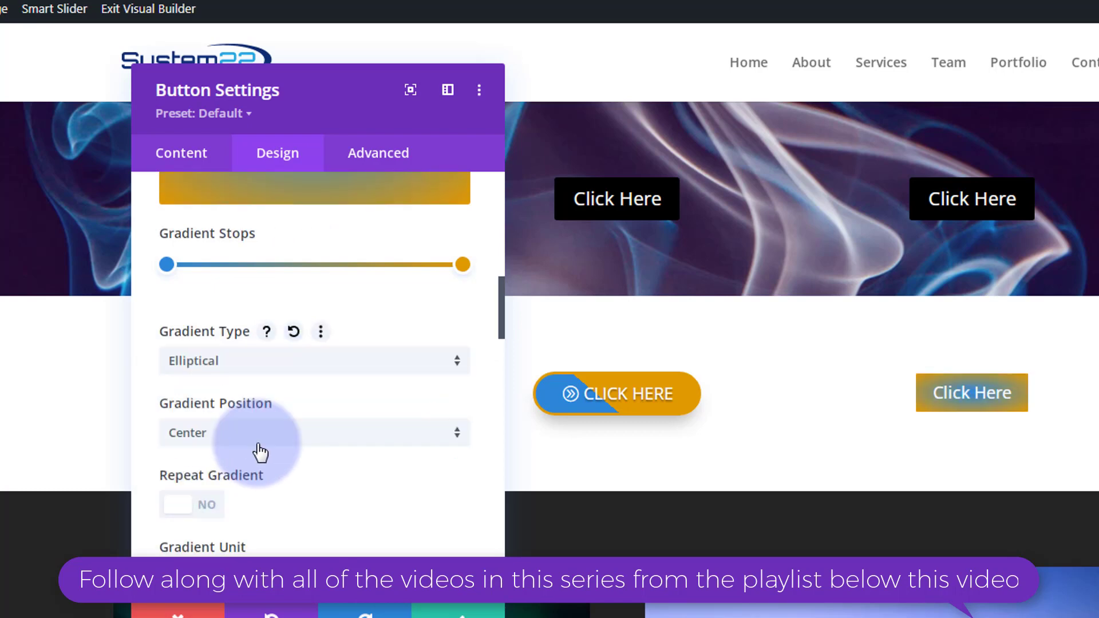
click(287, 372)
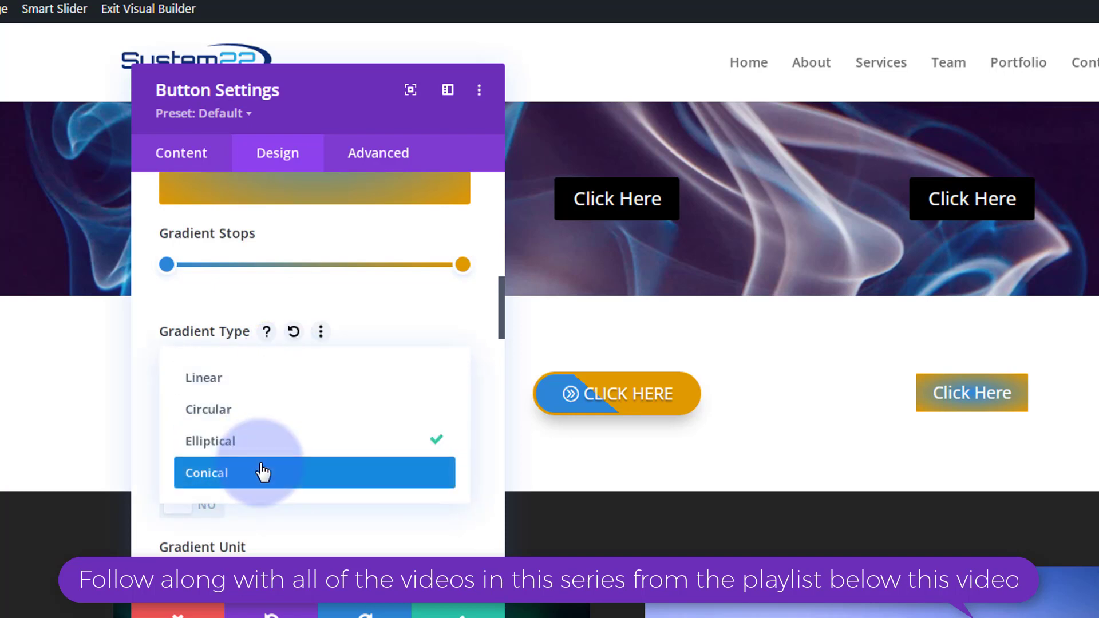
click(263, 473)
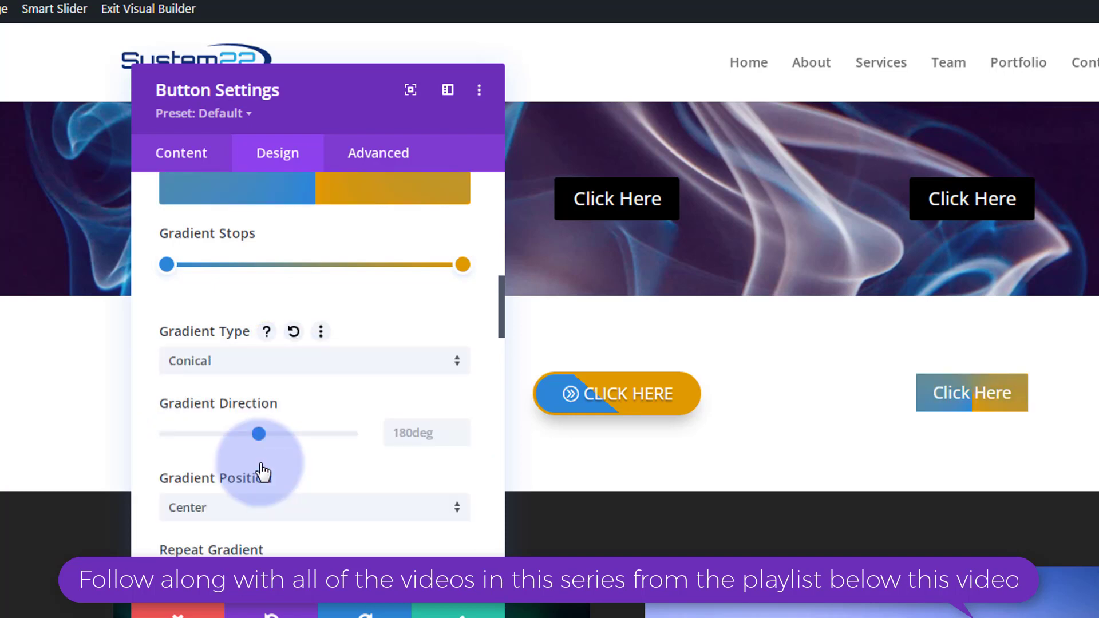
click(284, 373)
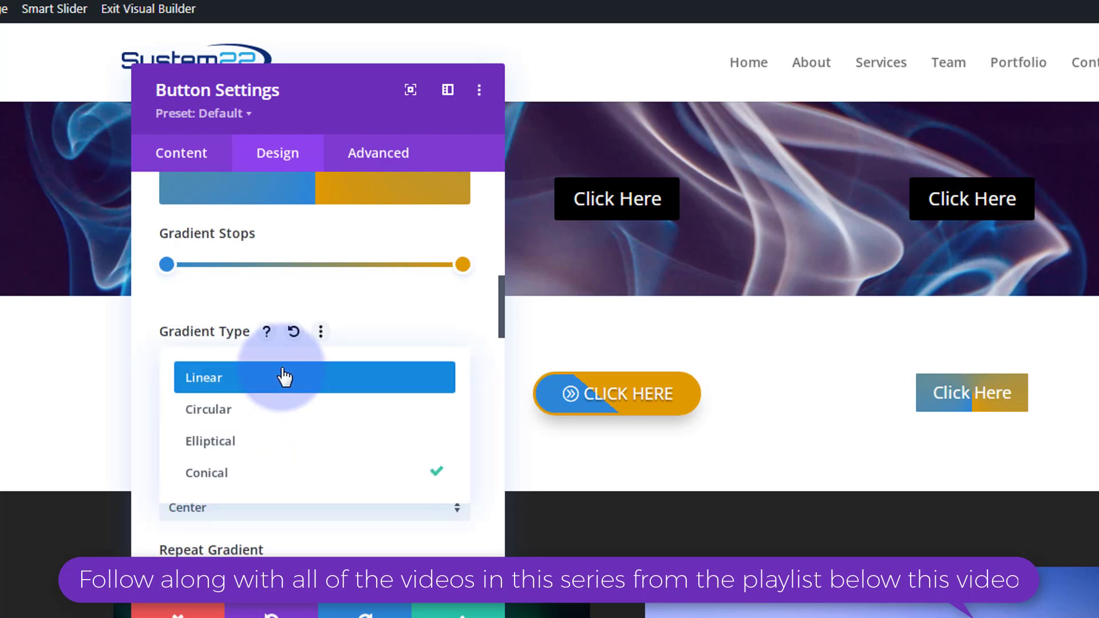
click(285, 378)
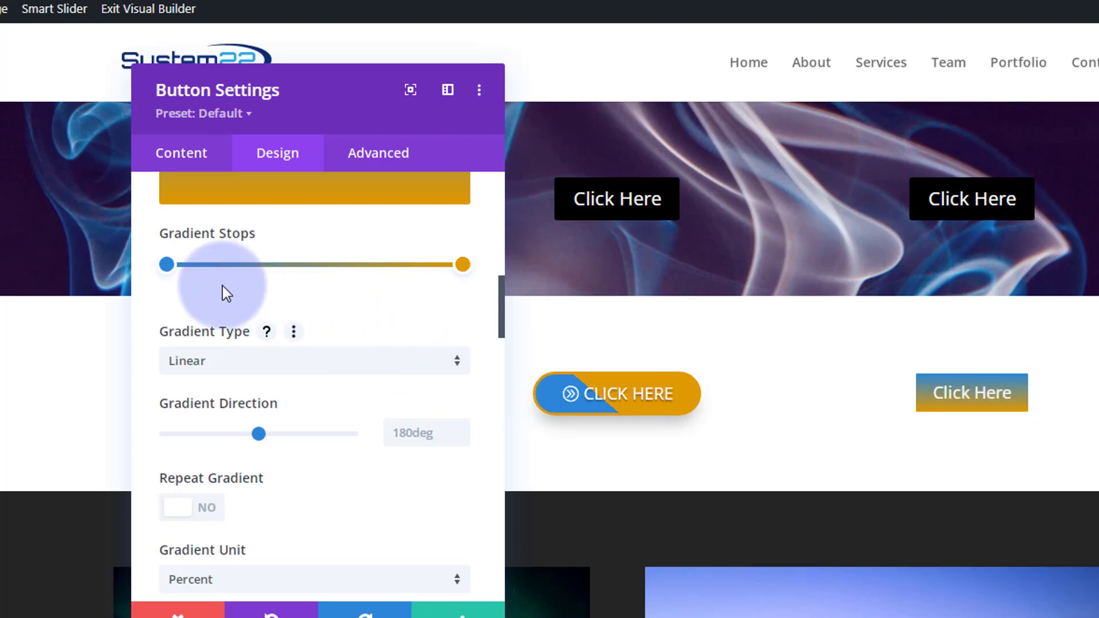
- Move both gradient stops together slightly past the middle for a hard colour split and set the gradient direction to 120deg
mouse_move(165, 267)
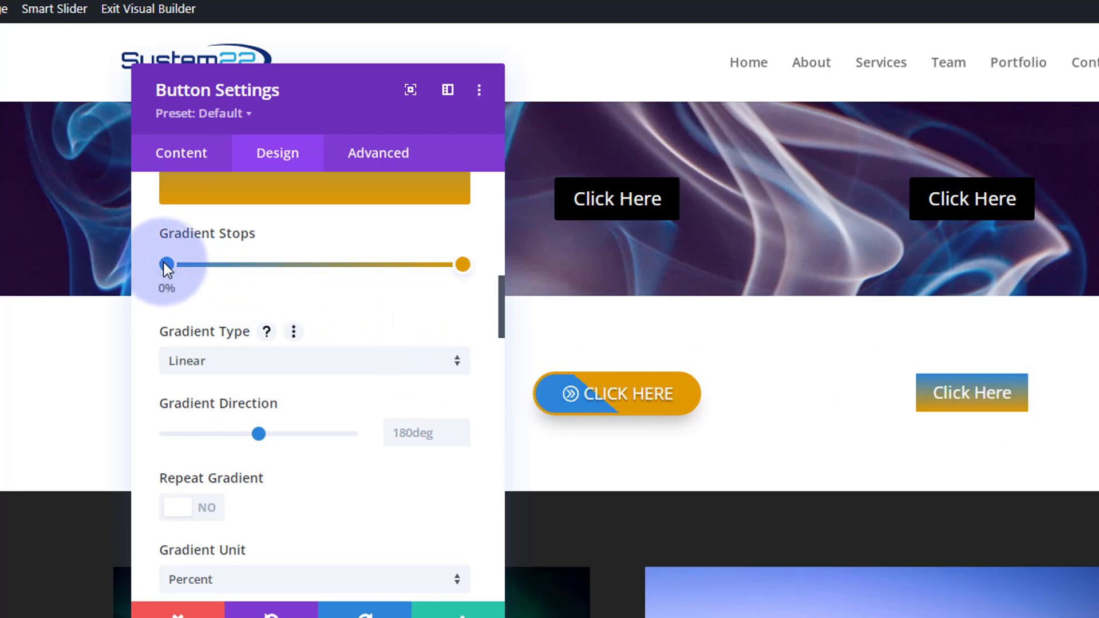
drag(167, 265, 346, 262)
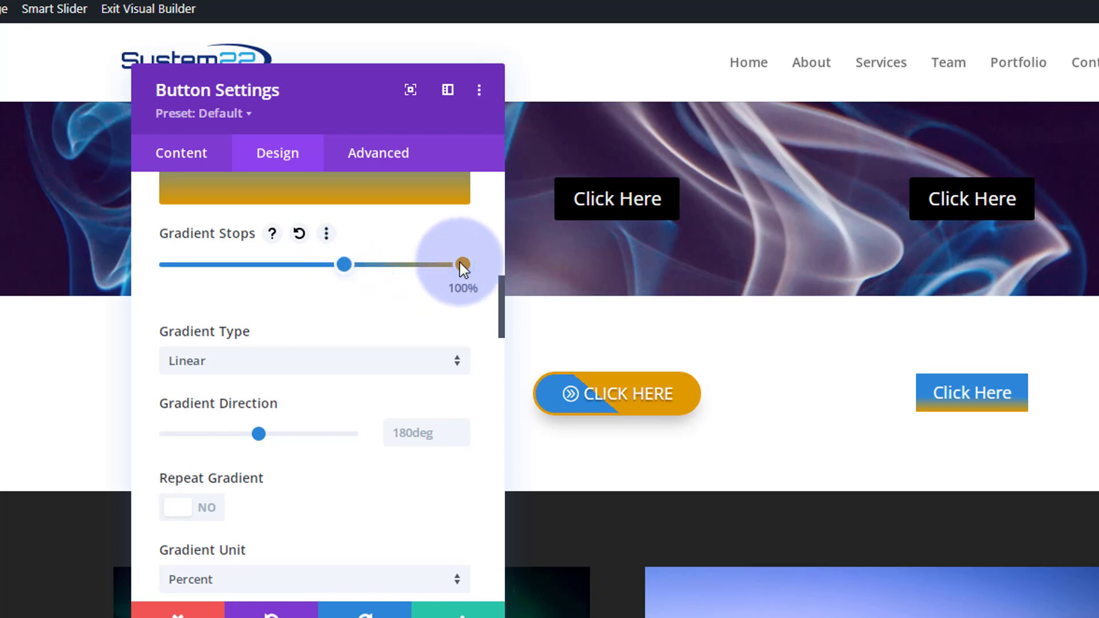
drag(462, 264, 345, 260)
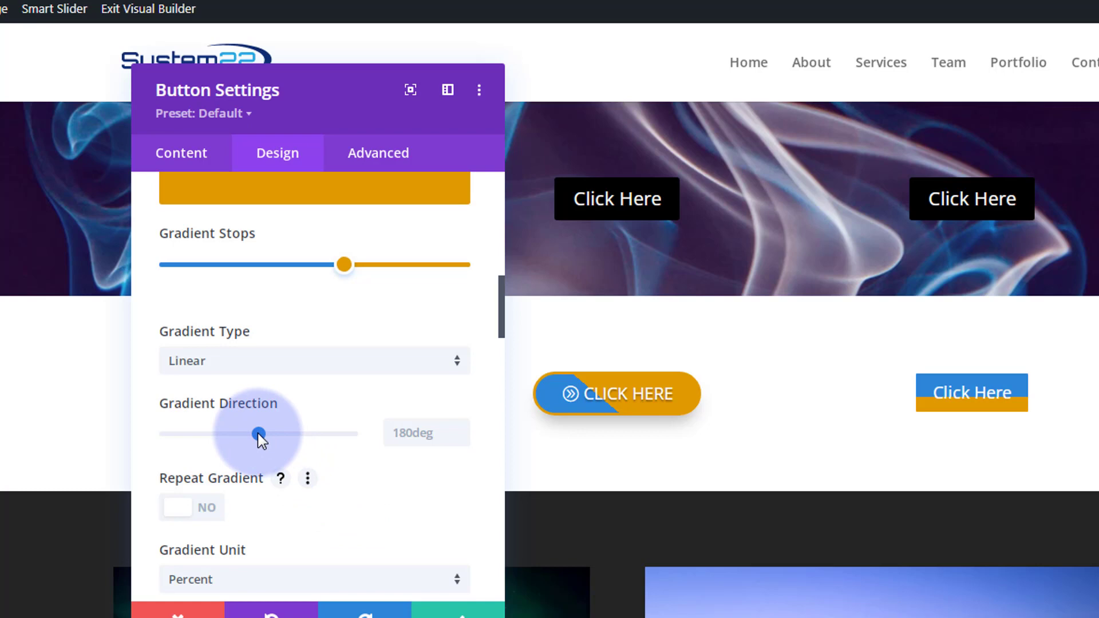
drag(257, 434, 229, 434)
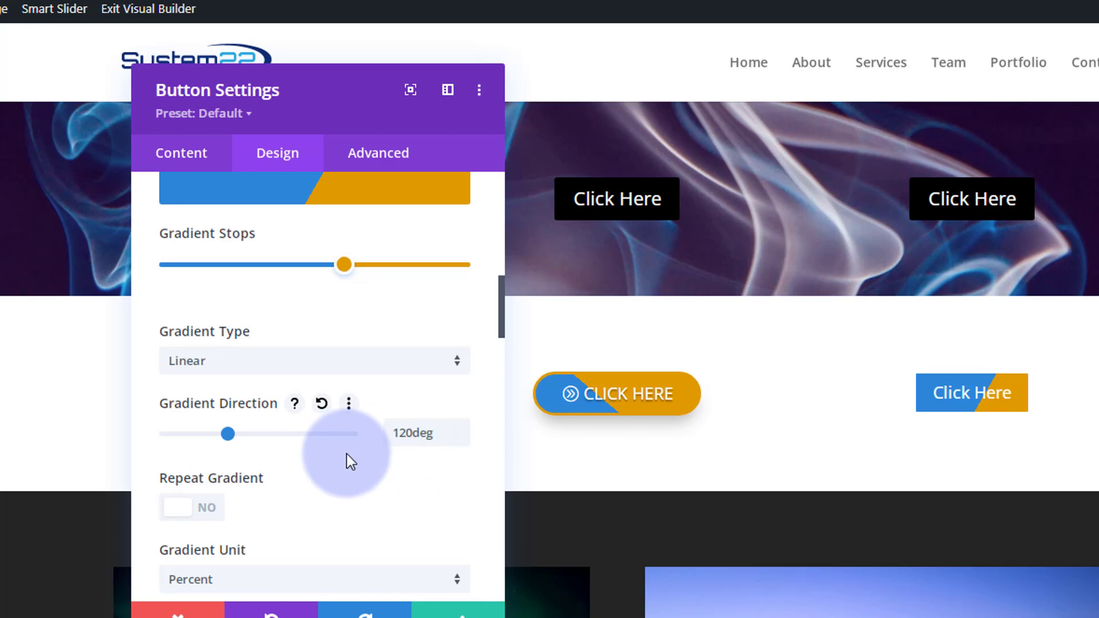
- Give the button a 3px border in the saved orange #e09900 with a 30px border radius
scroll(346, 454, down, 2)
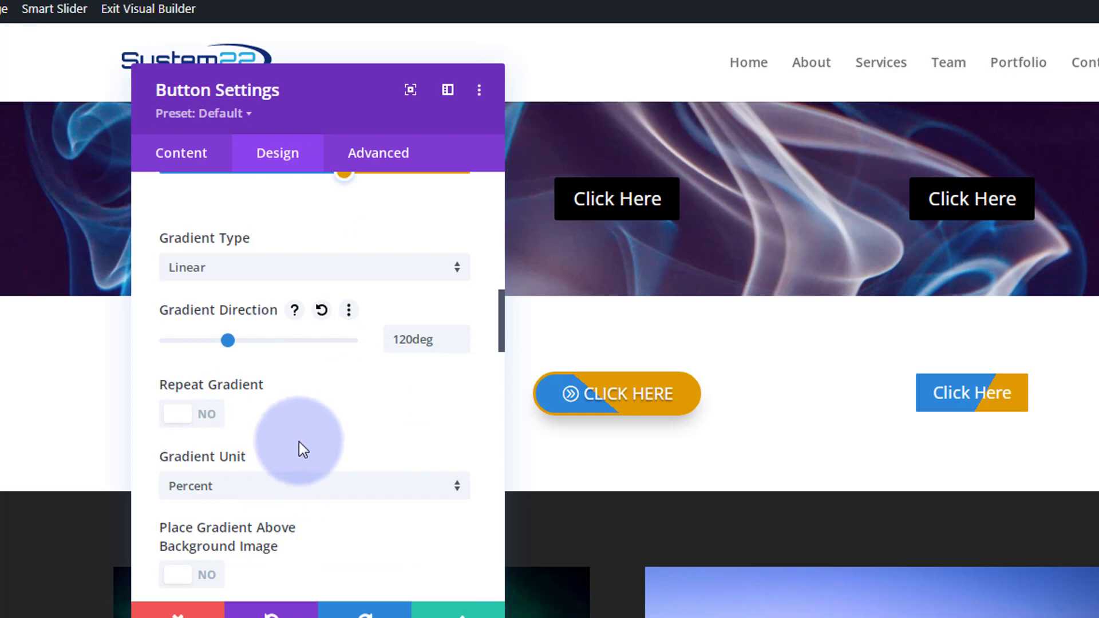
scroll(299, 441, down, 4)
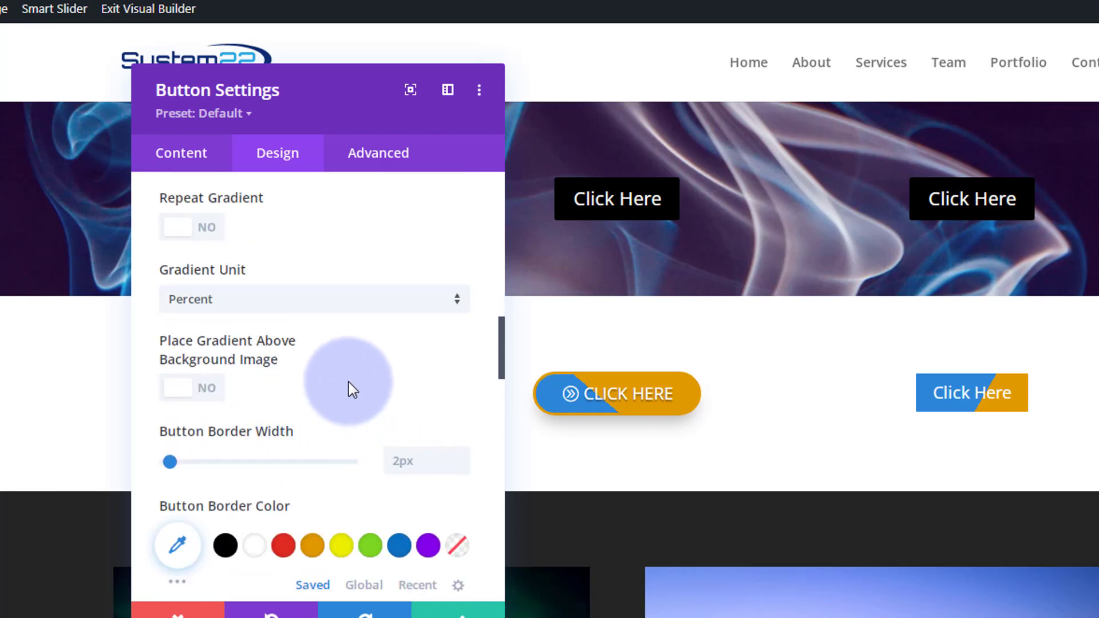
scroll(349, 383, down, 2)
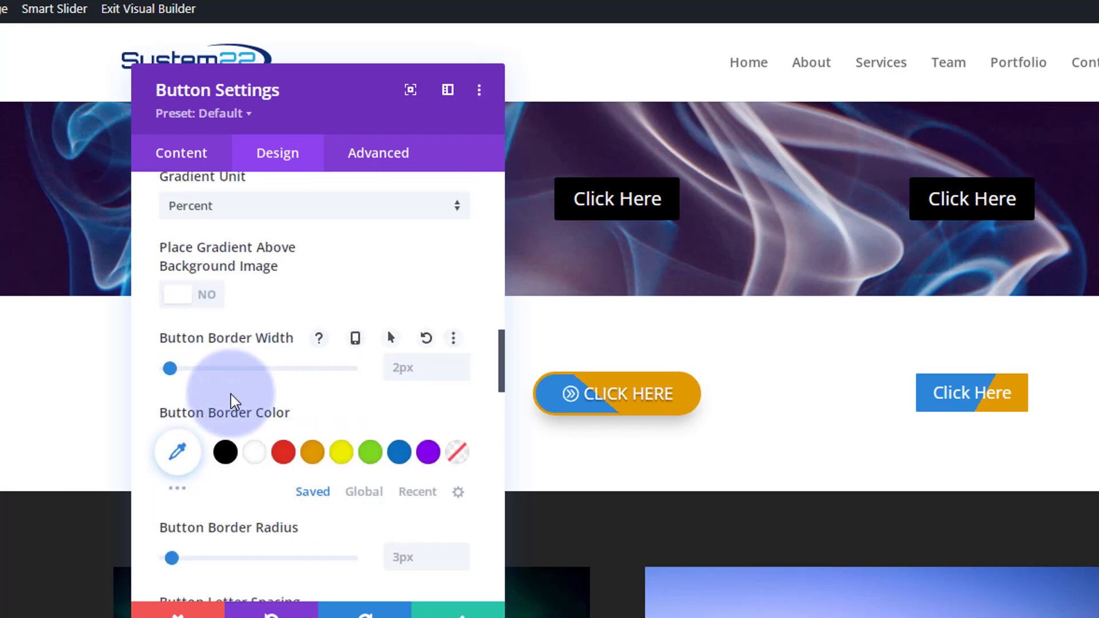
click(461, 359)
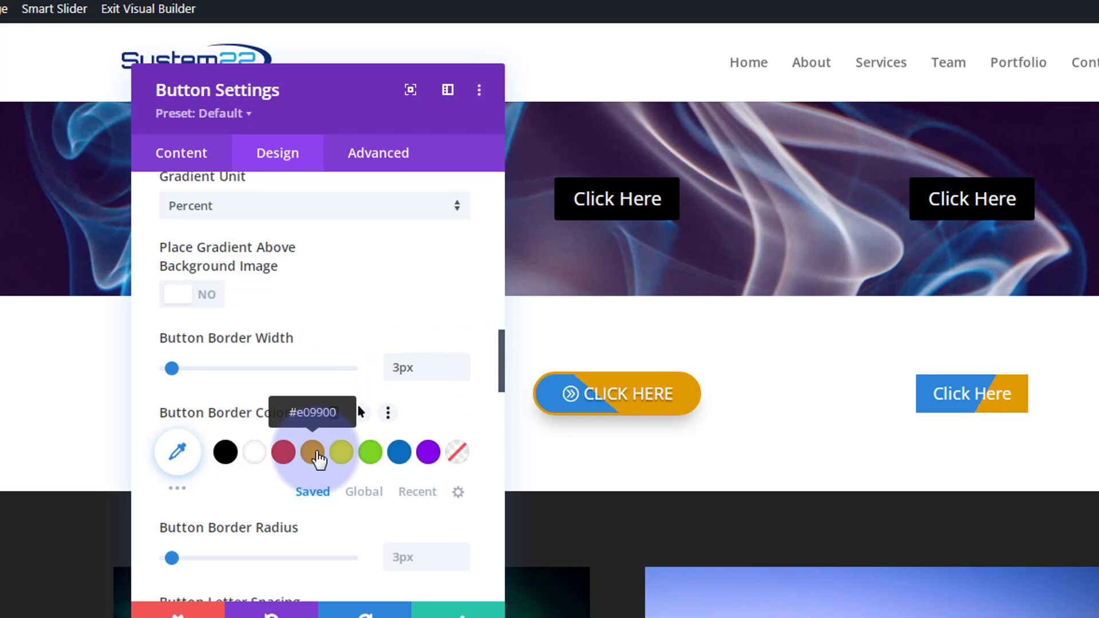
click(313, 453)
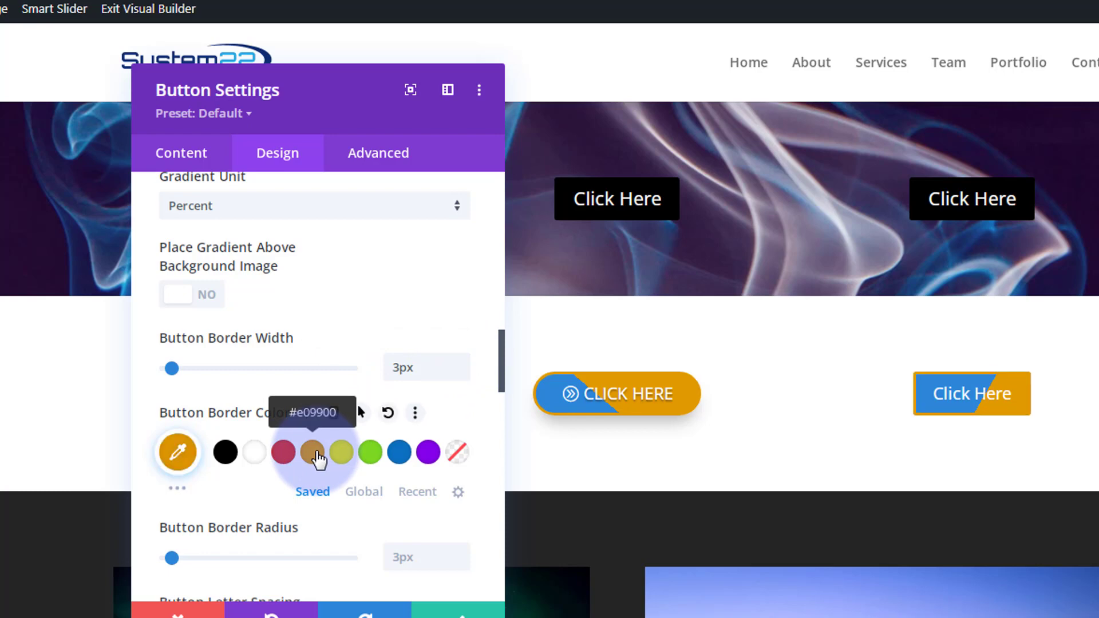
scroll(316, 452, down, 3)
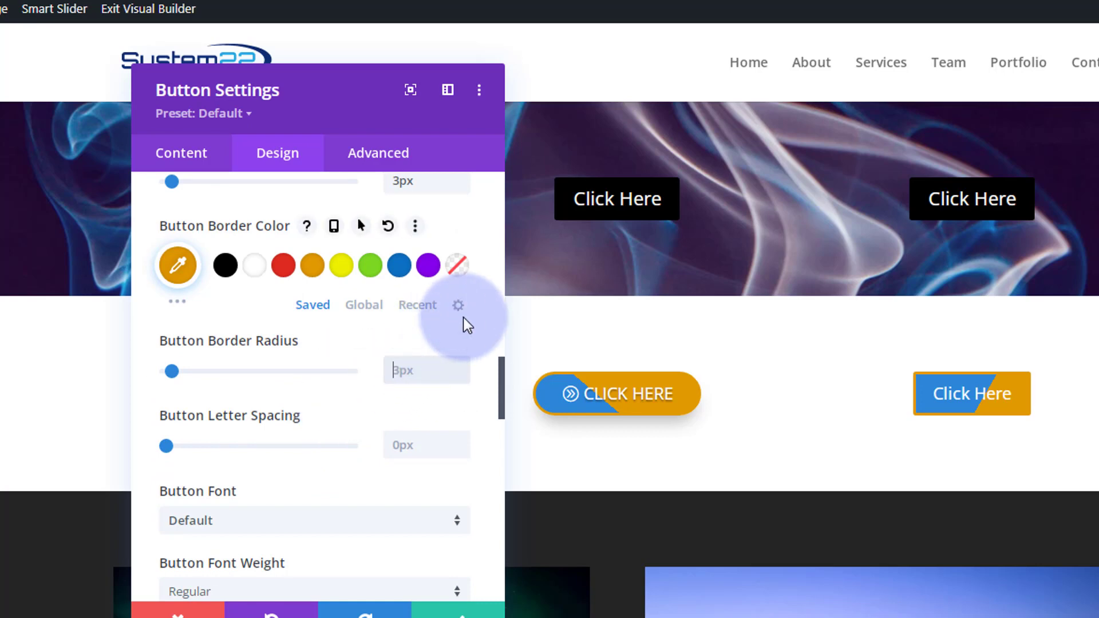
text(30px)
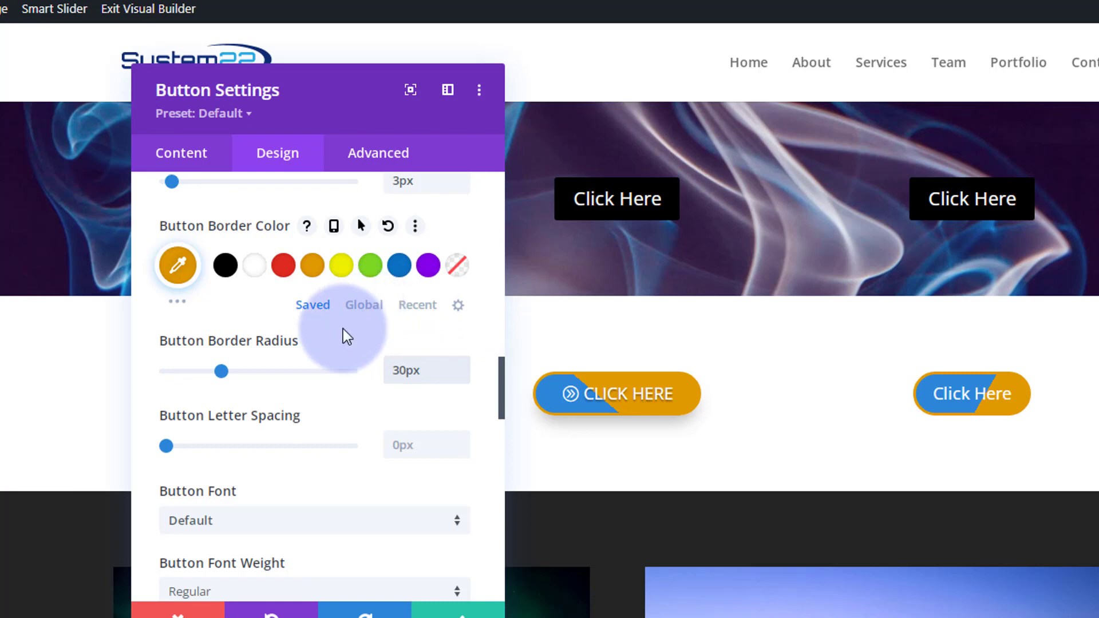
- Look through the available button fonts, keep Default, and set the button font style to uppercase
scroll(314, 429, down, 2)
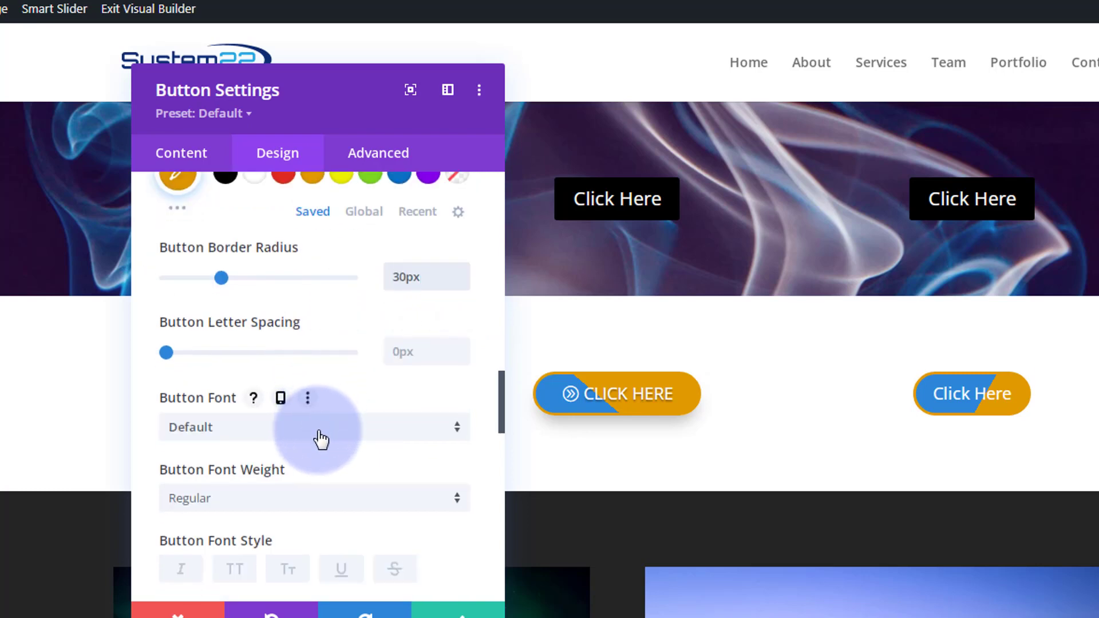
click(321, 435)
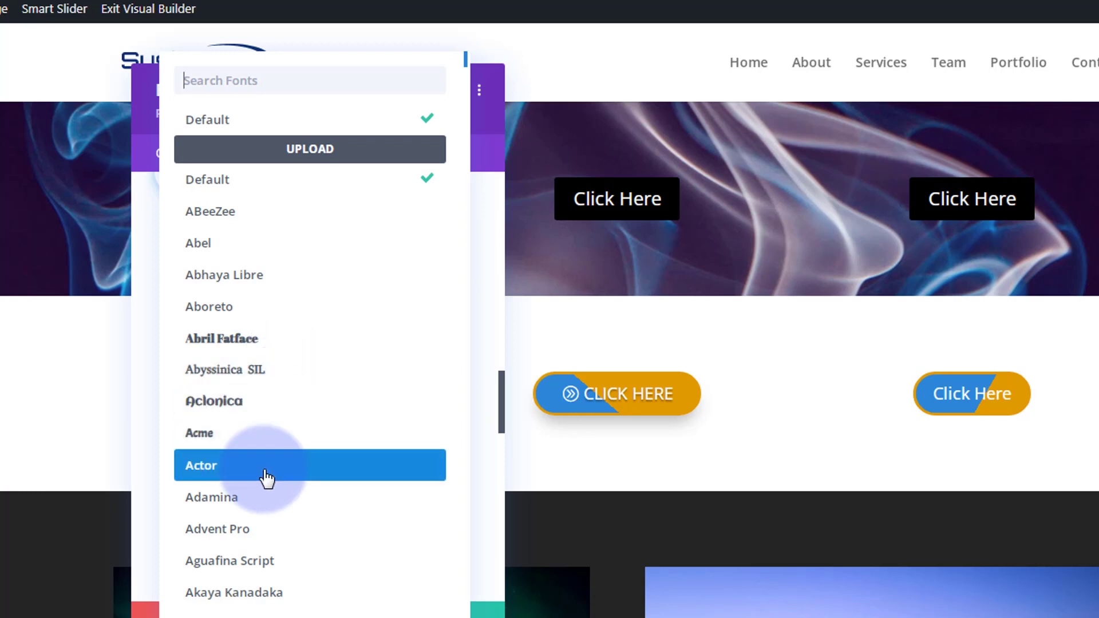
click(152, 297)
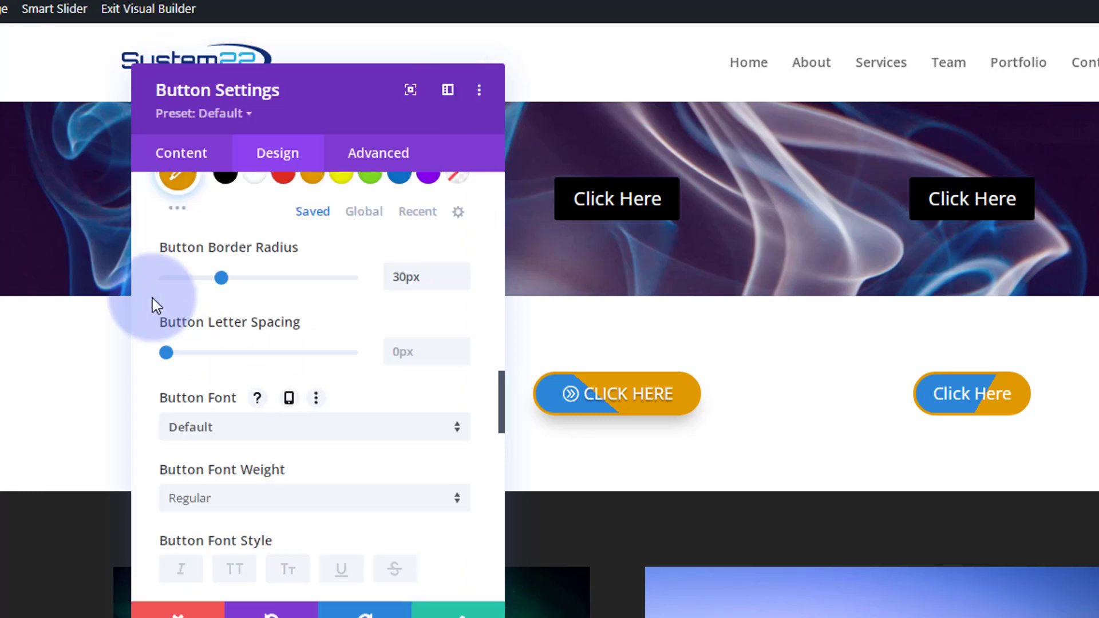
scroll(395, 361, down, 3)
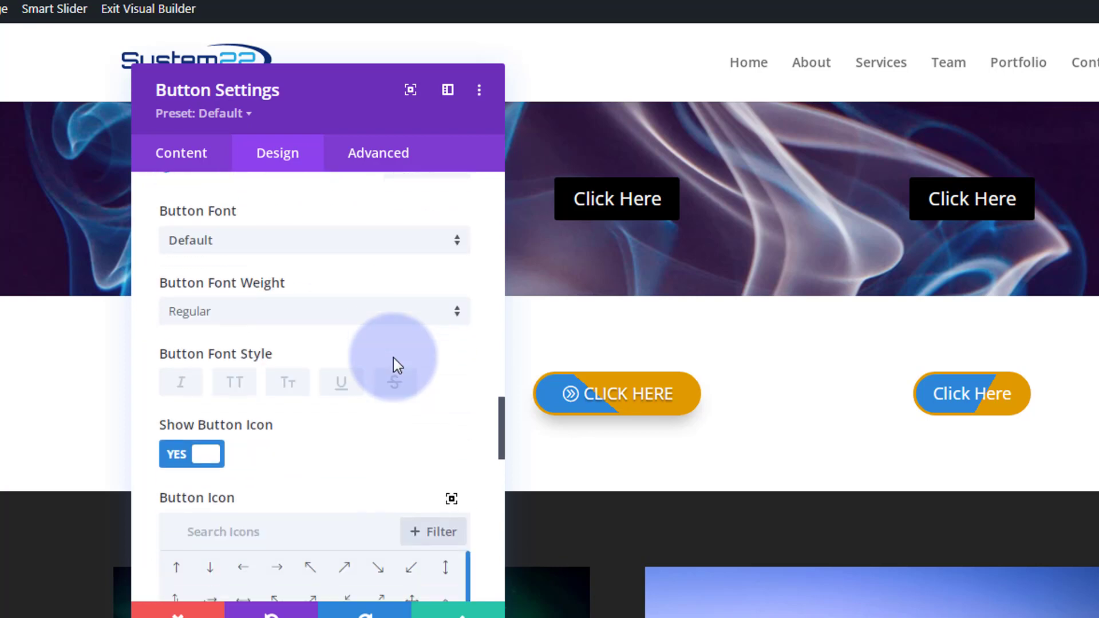
click(241, 384)
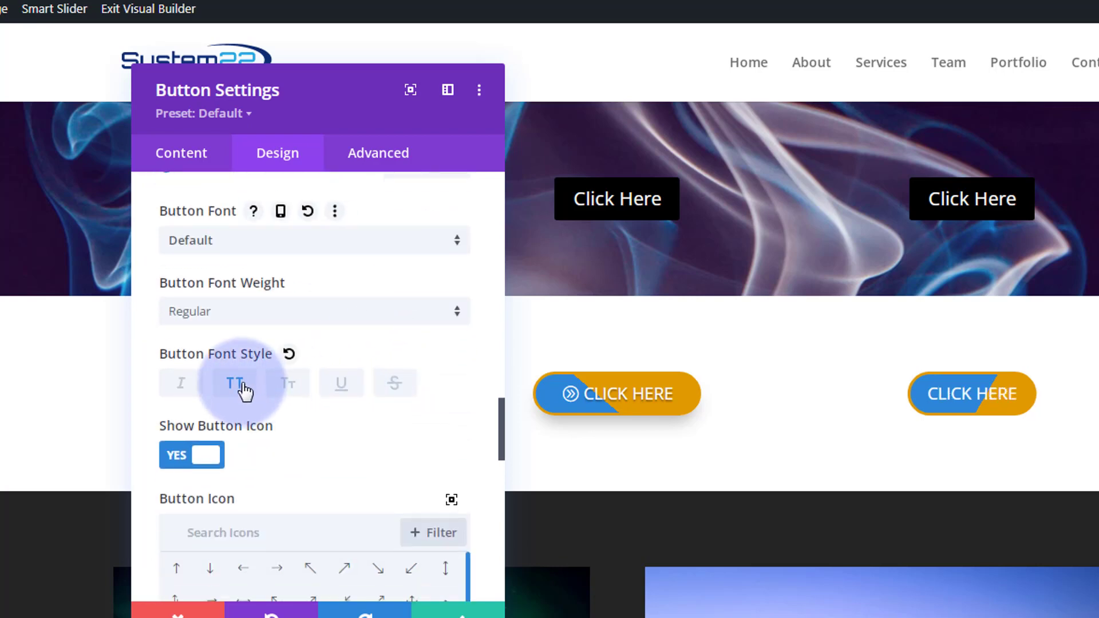
- Choose the circled double right-arrow as the button icon and view the enlarged icon selection
scroll(340, 434, down, 3)
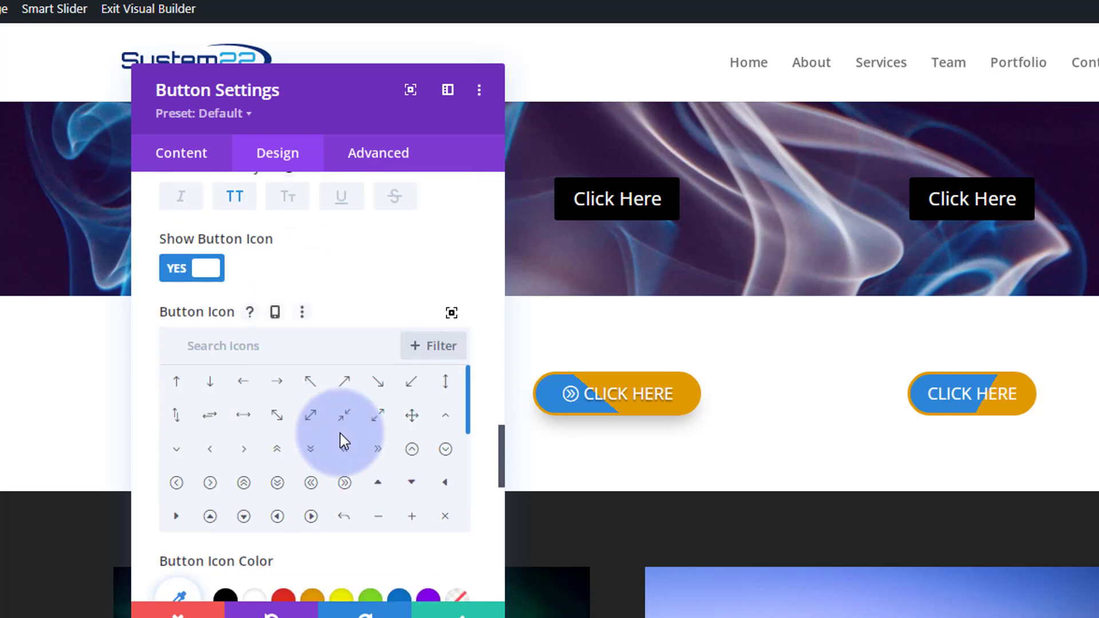
click(344, 483)
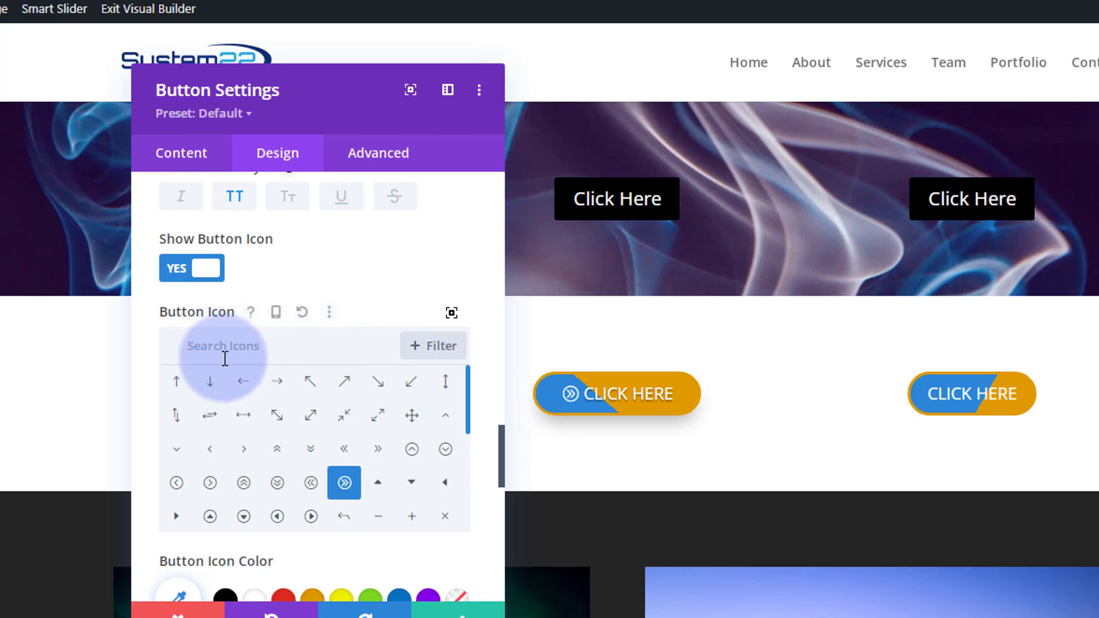
click(452, 315)
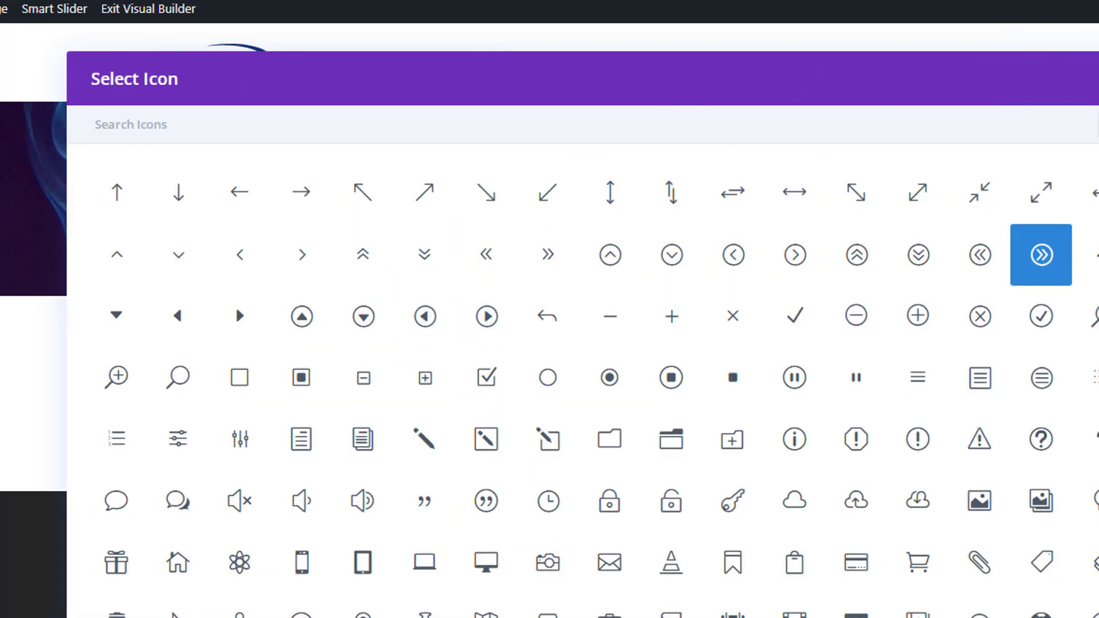
click(1098, 78)
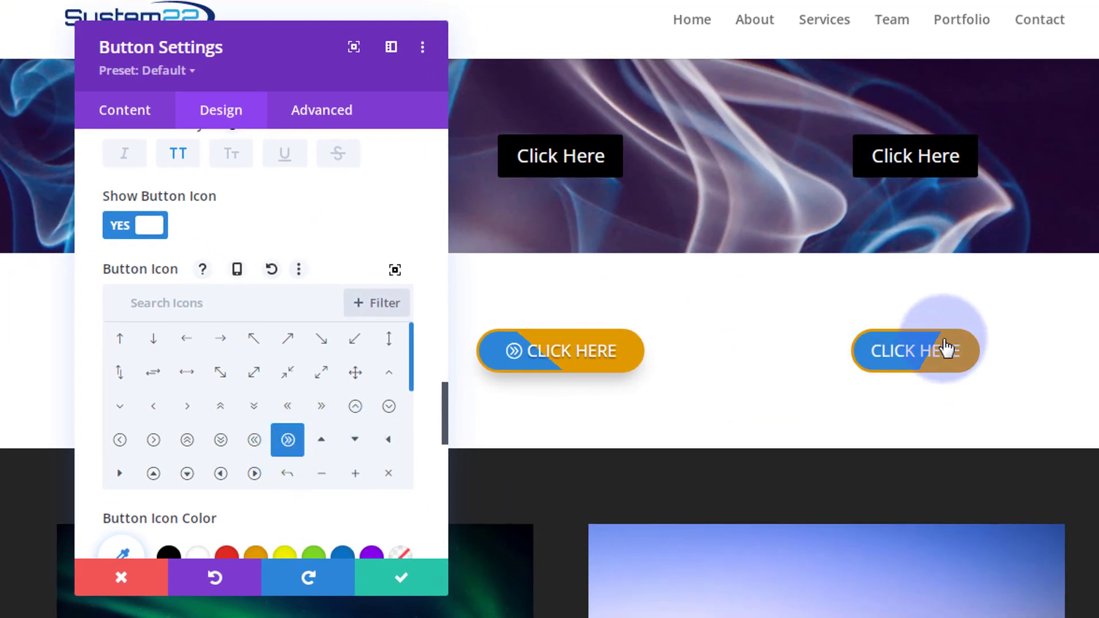
- Set the button icon color to white and disable showing the icon only on hover
scroll(280, 400, down, 5)
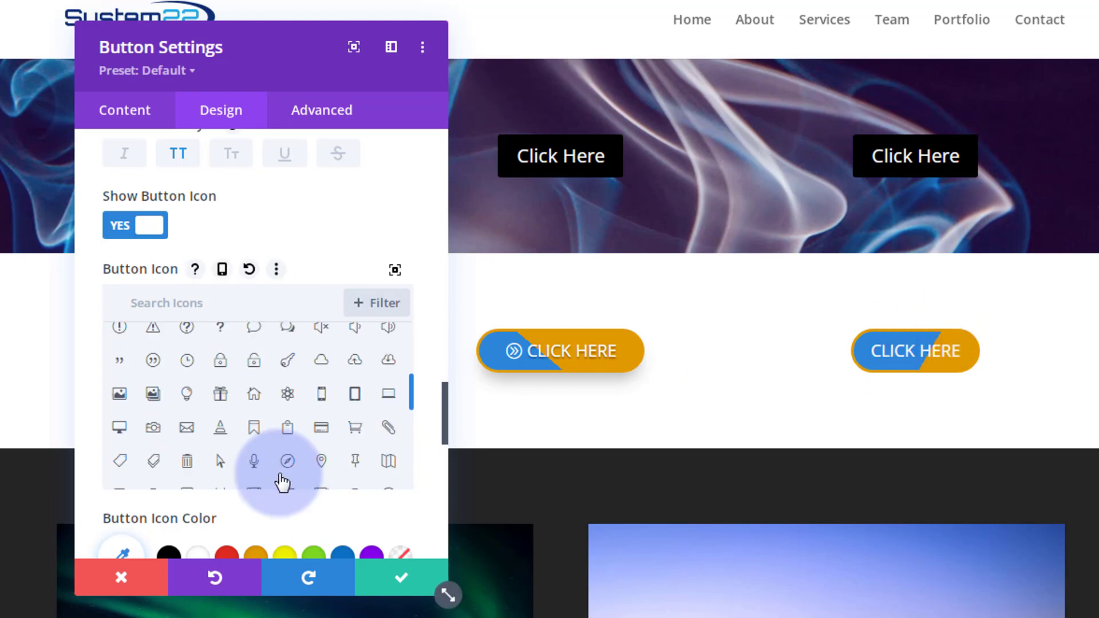
scroll(280, 486, down, 10)
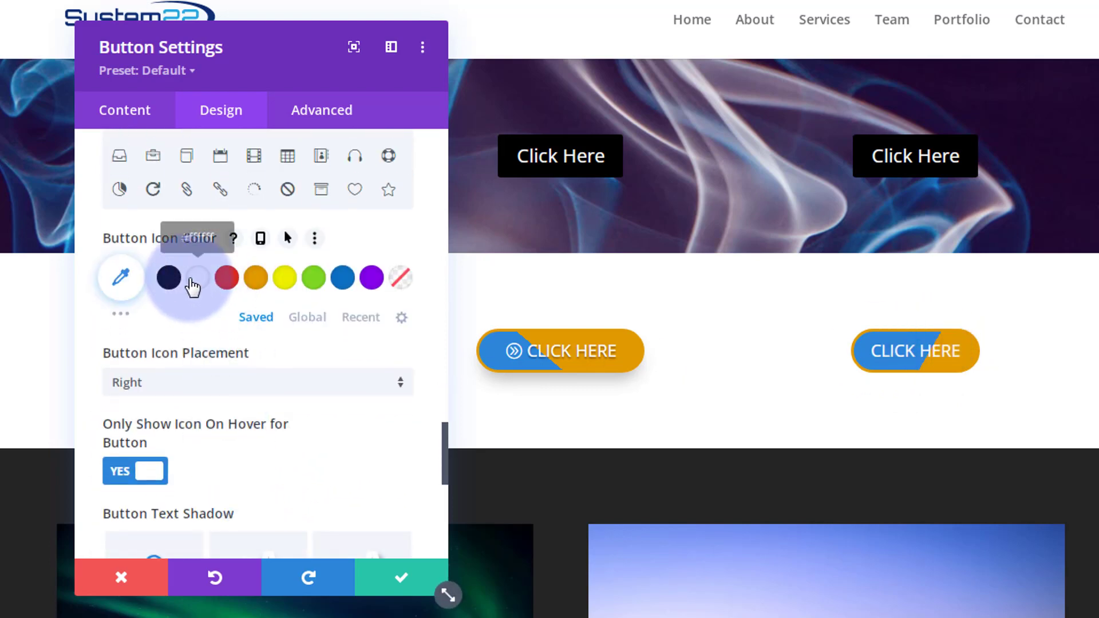
click(195, 279)
scroll(226, 326, down, 2)
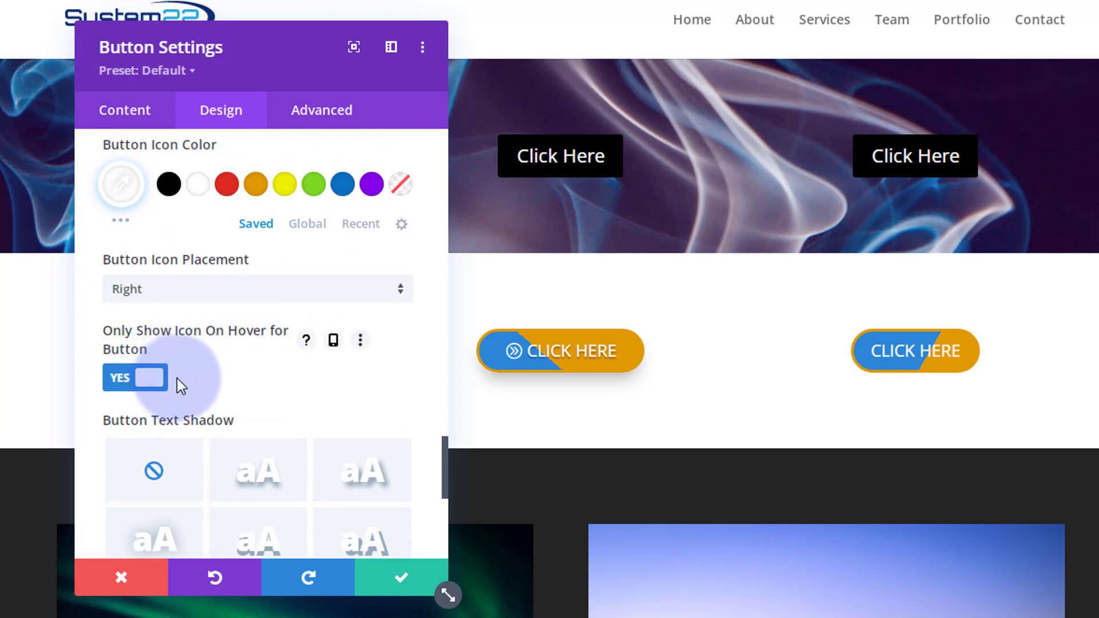
click(139, 384)
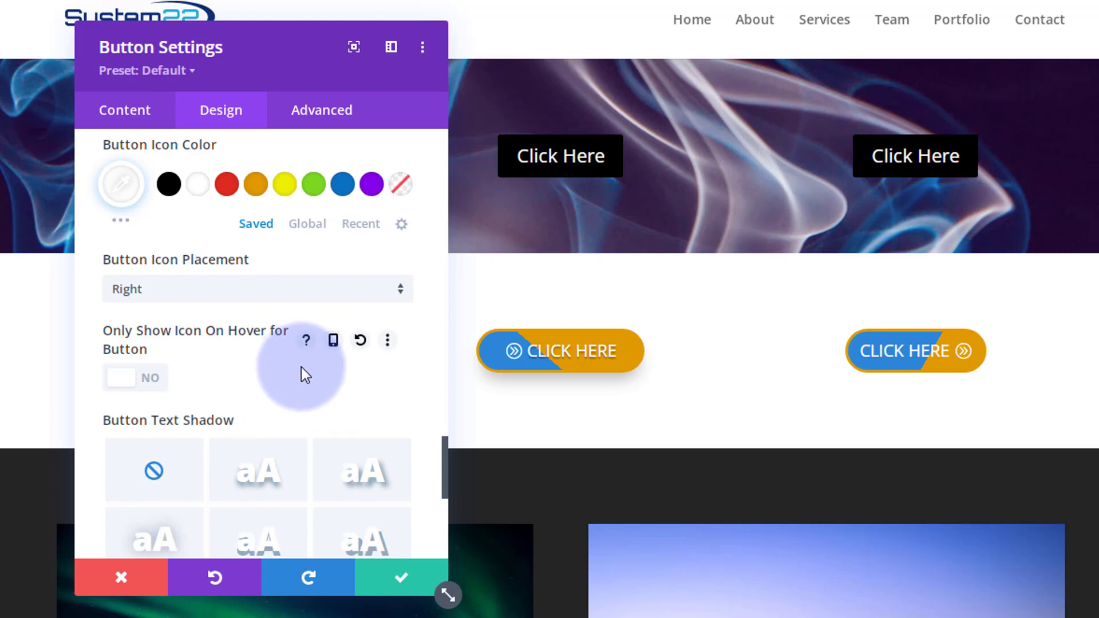
- Apply the first text shadow preset to the button text
click(264, 480)
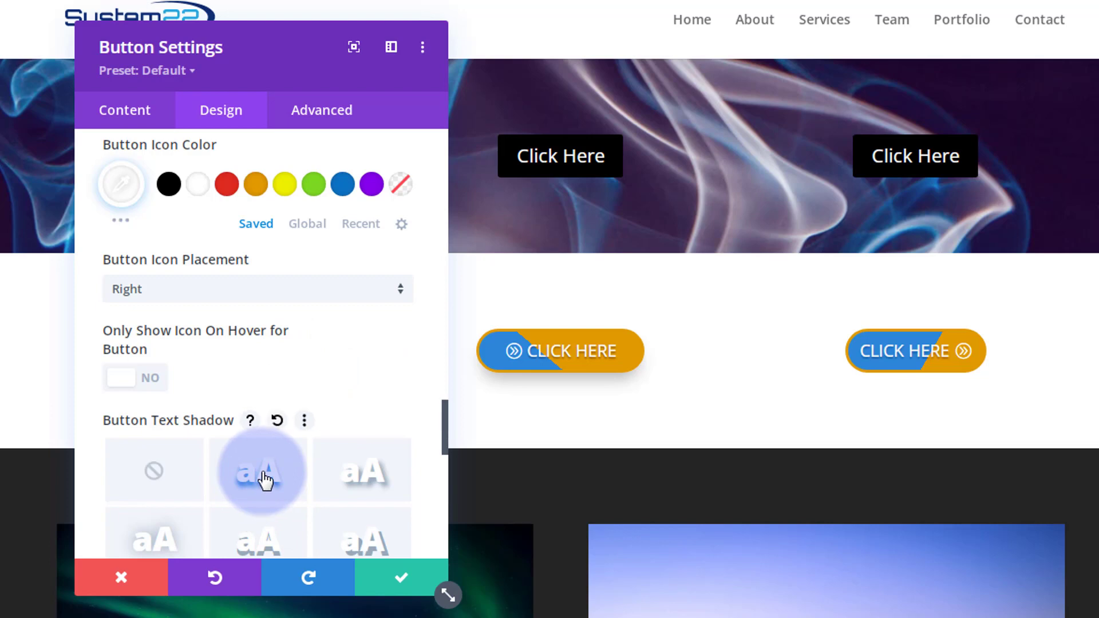
- Apply the third box shadow preset, the soft shadow beneath the element, to the button
scroll(260, 389, down, 5)
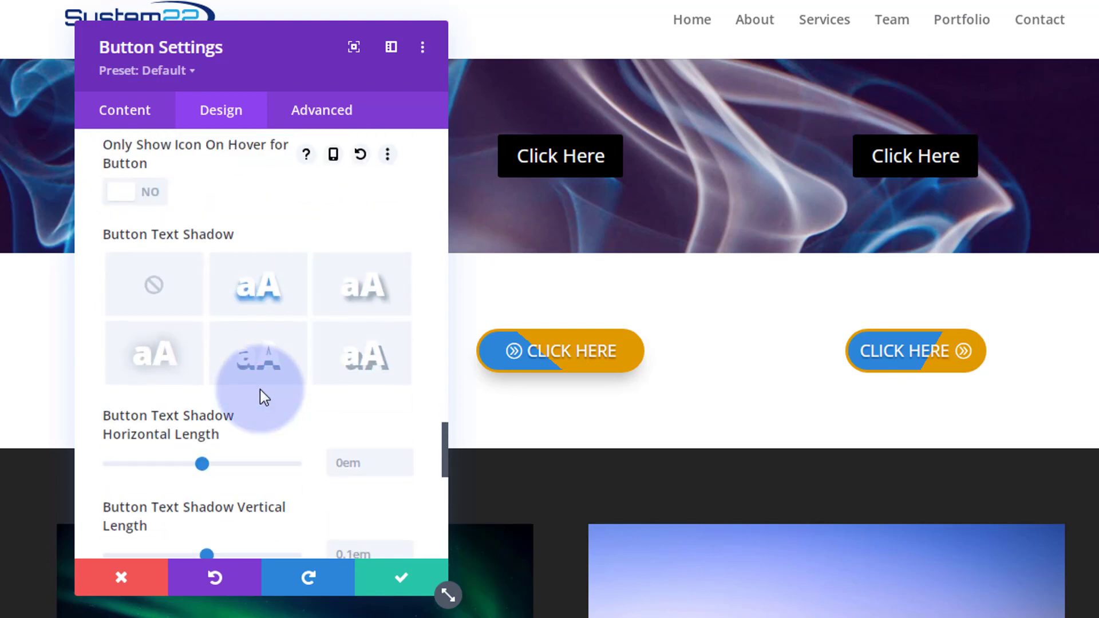
scroll(260, 389, down, 6)
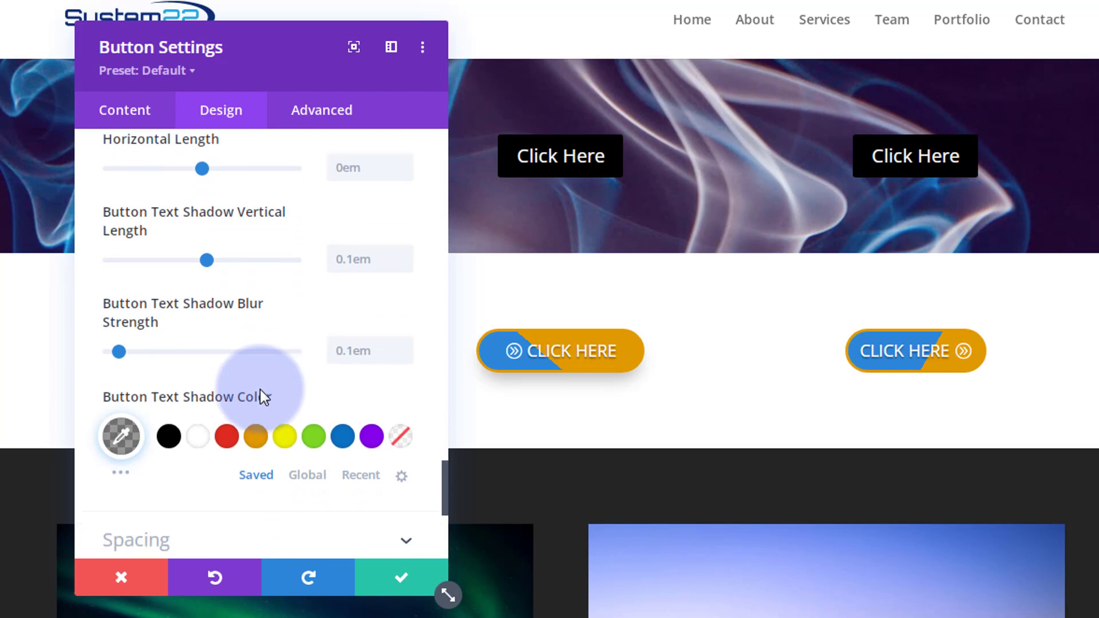
click(280, 348)
click(247, 325)
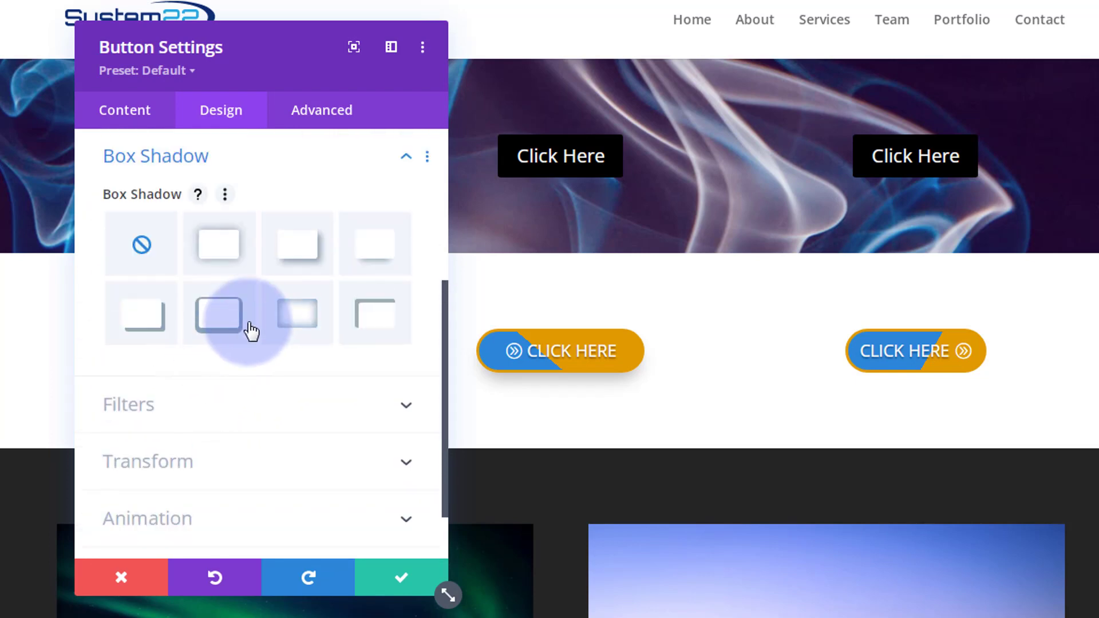
click(368, 255)
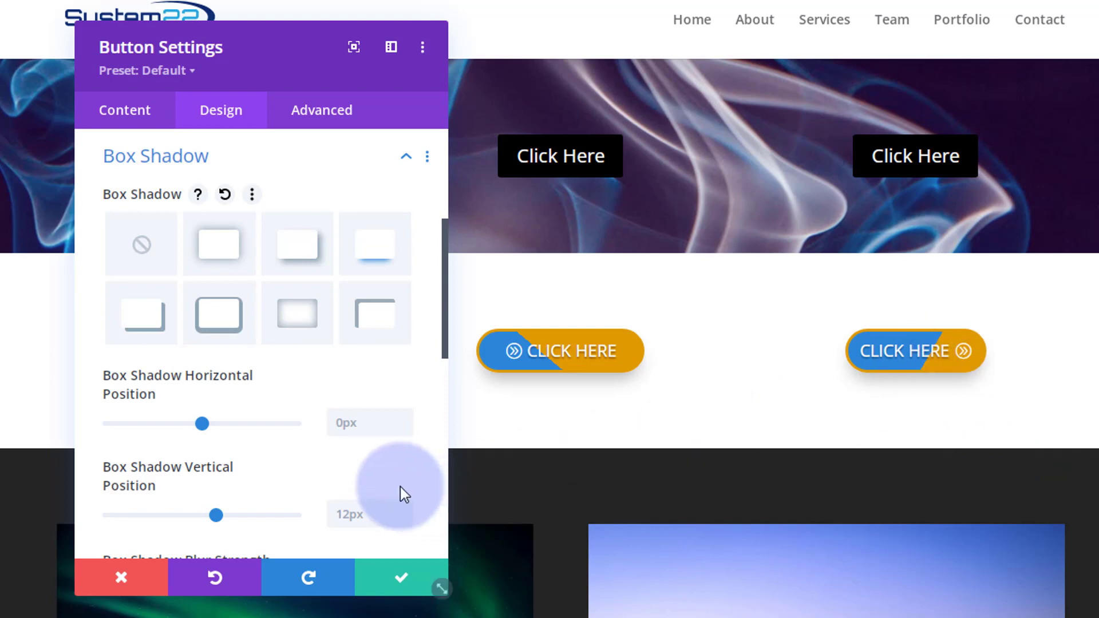
- Enable hover styling for the button's background gradient and switch to its hover state
scroll(356, 466, up, 5)
scroll(389, 476, up, 1)
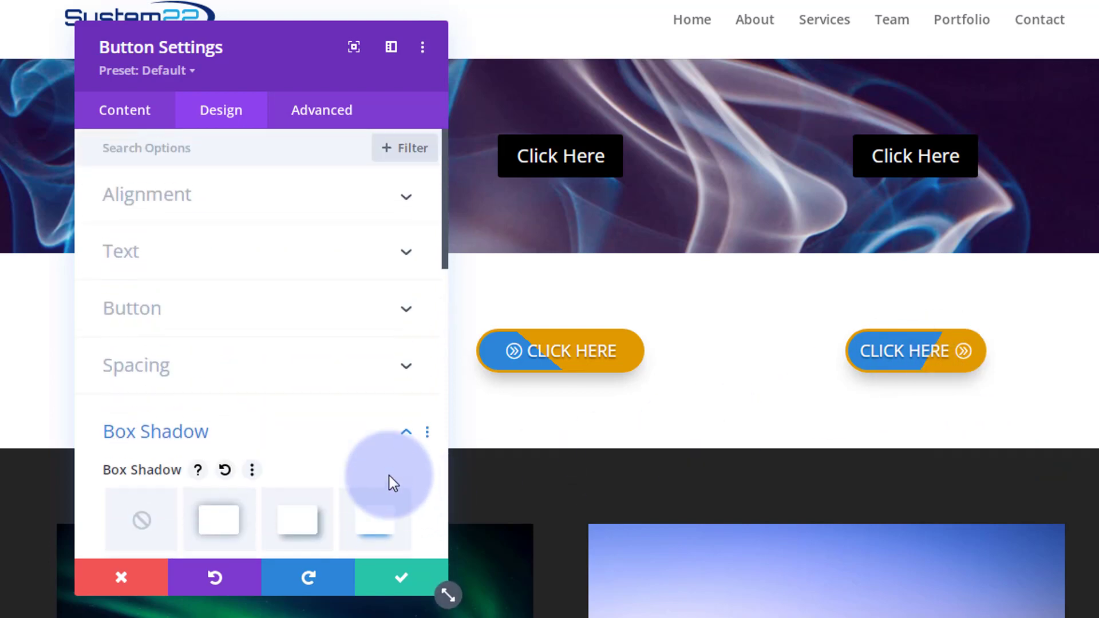
click(336, 322)
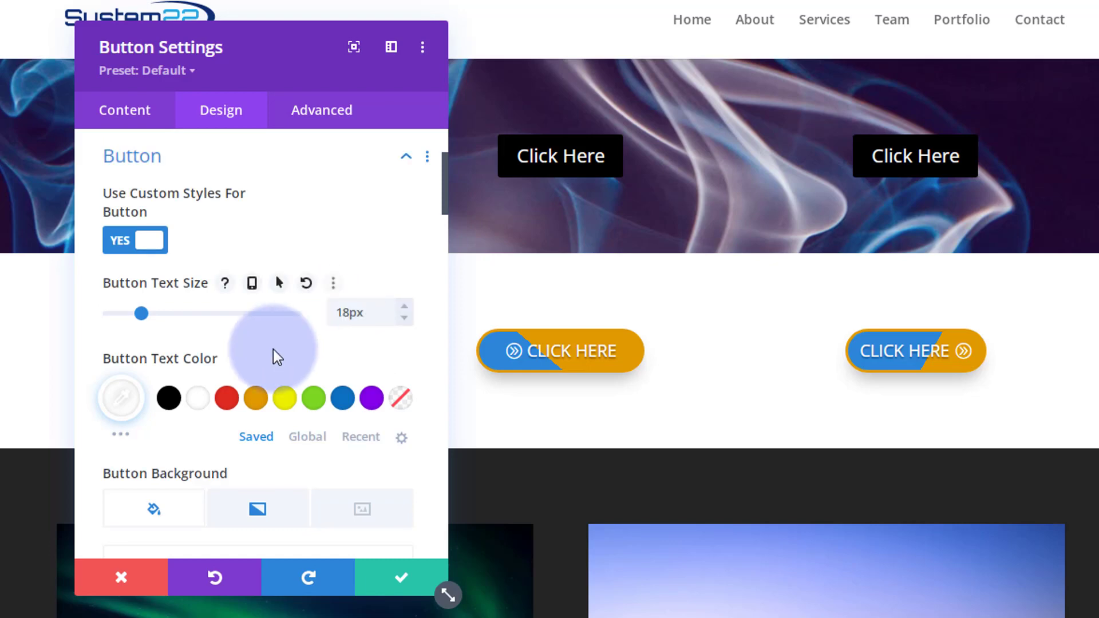
scroll(278, 357, down, 5)
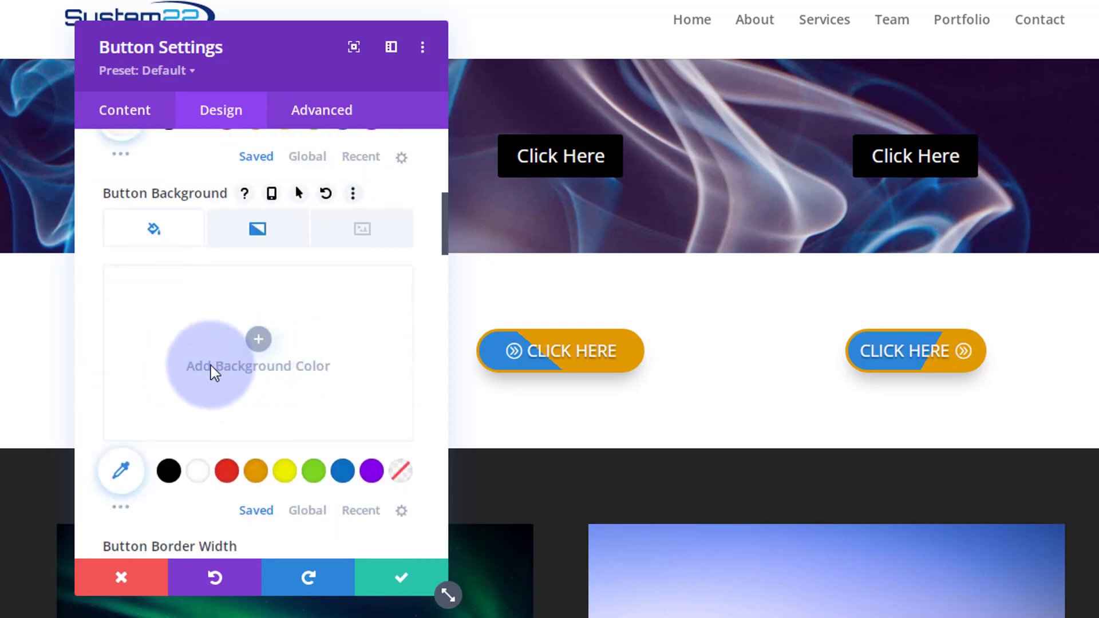
click(259, 242)
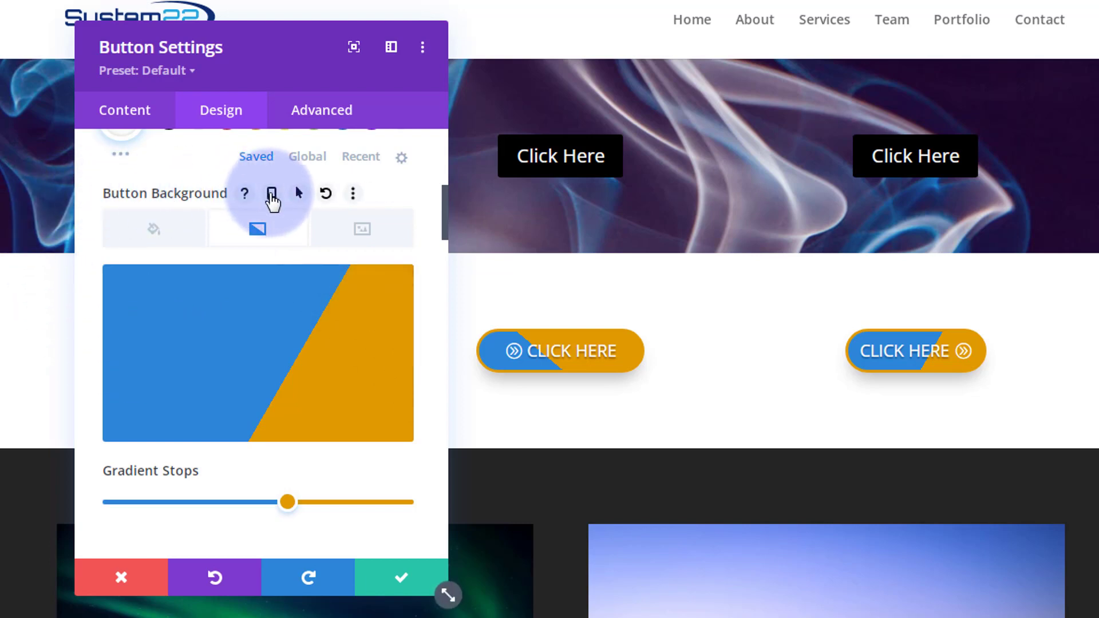
click(298, 194)
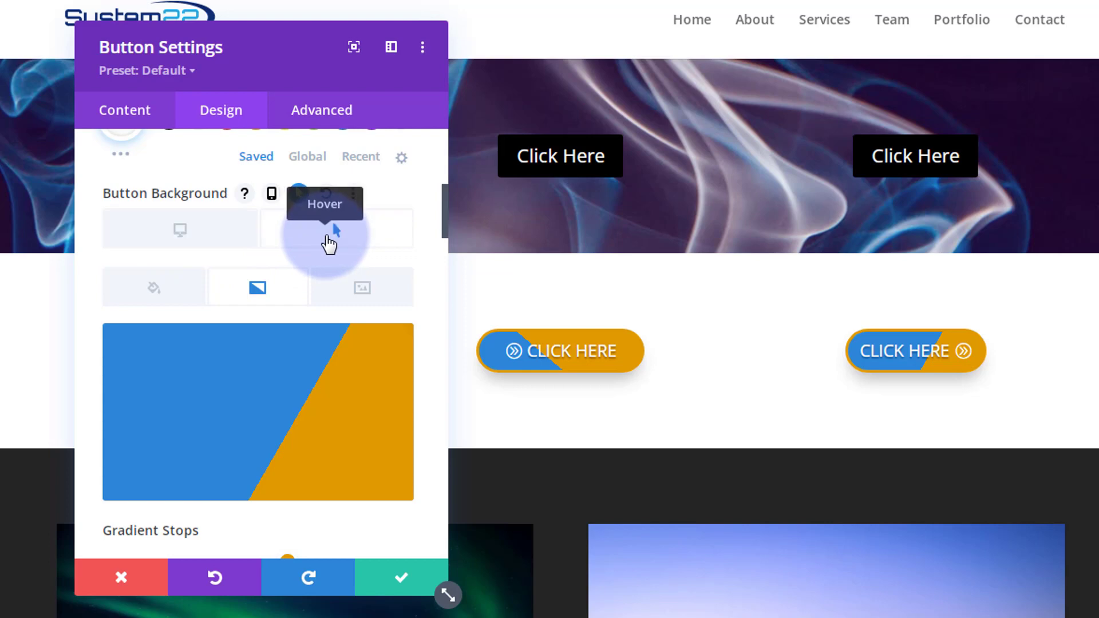
click(328, 238)
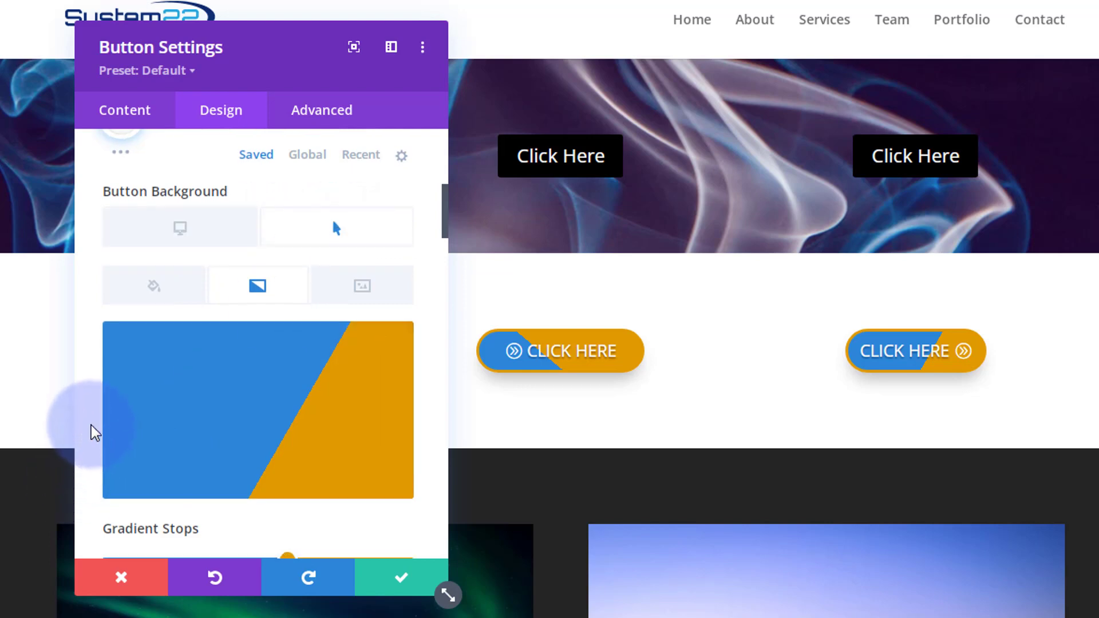
- Change the orange gradient stop of the hover background to black (#000000)
scroll(91, 424, down, 3)
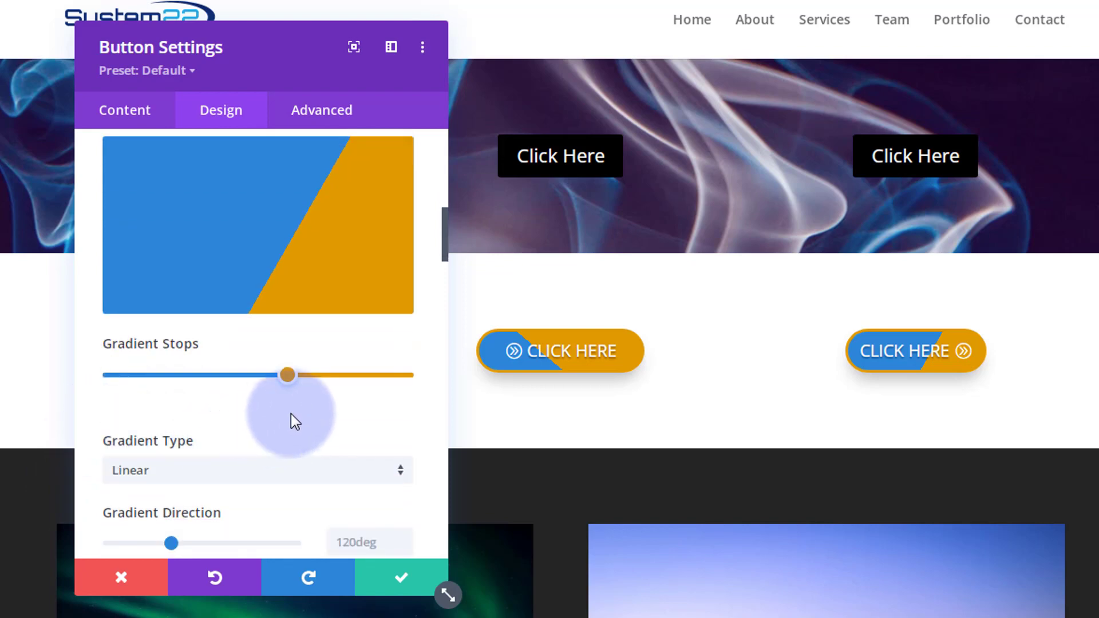
mouse_move(288, 377)
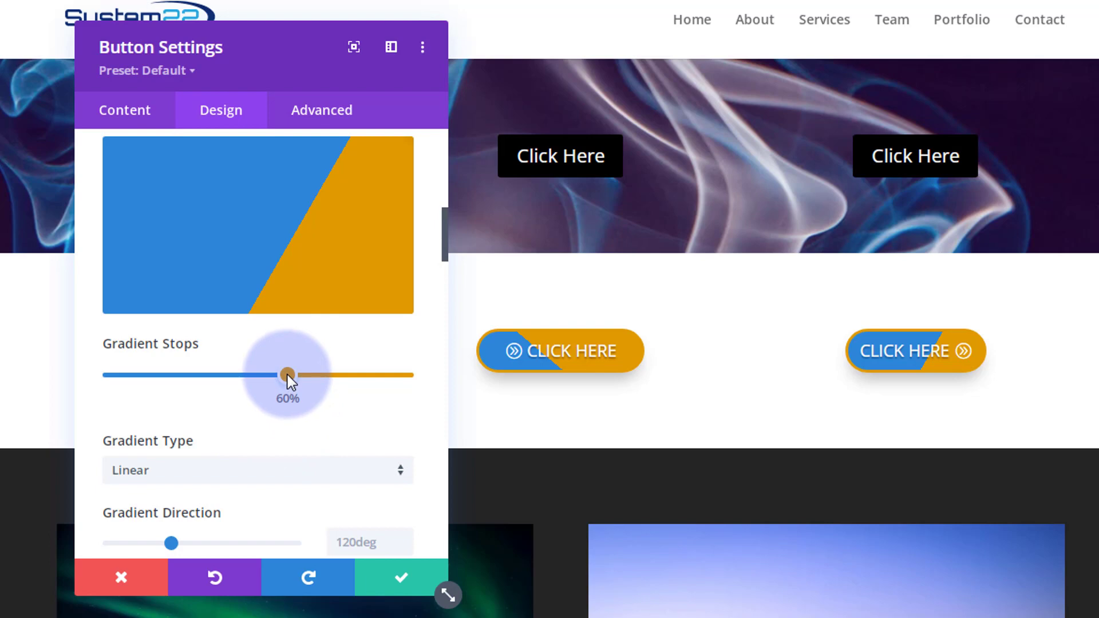
click(288, 376)
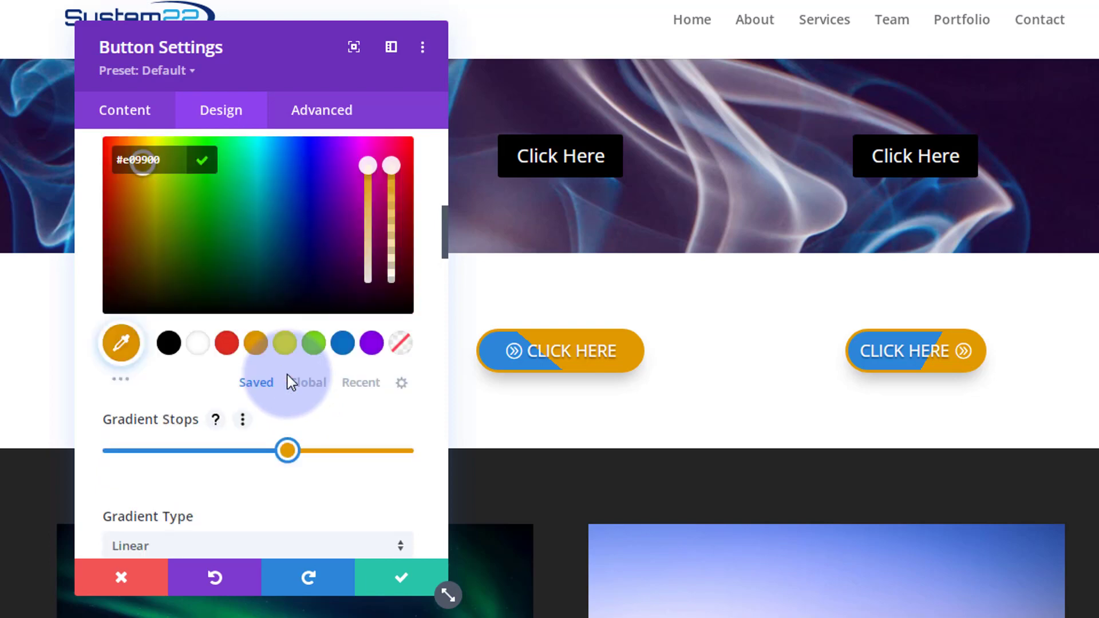
click(168, 344)
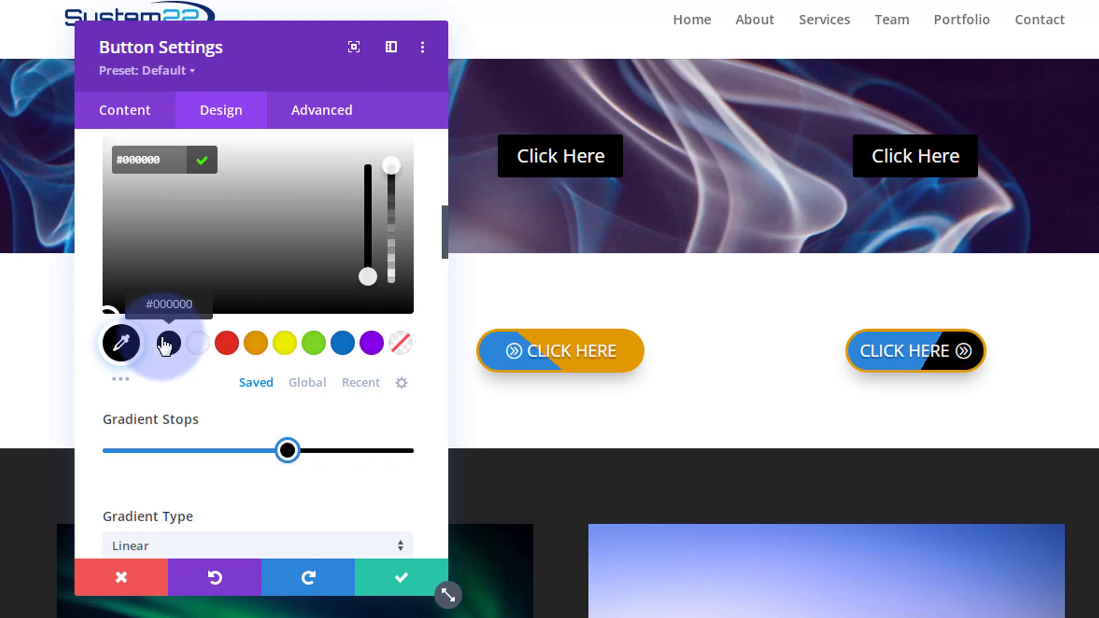
- Enable hover styling for the button border color and set the hover border to black
scroll(218, 410, up, 3)
scroll(217, 404, down, 5)
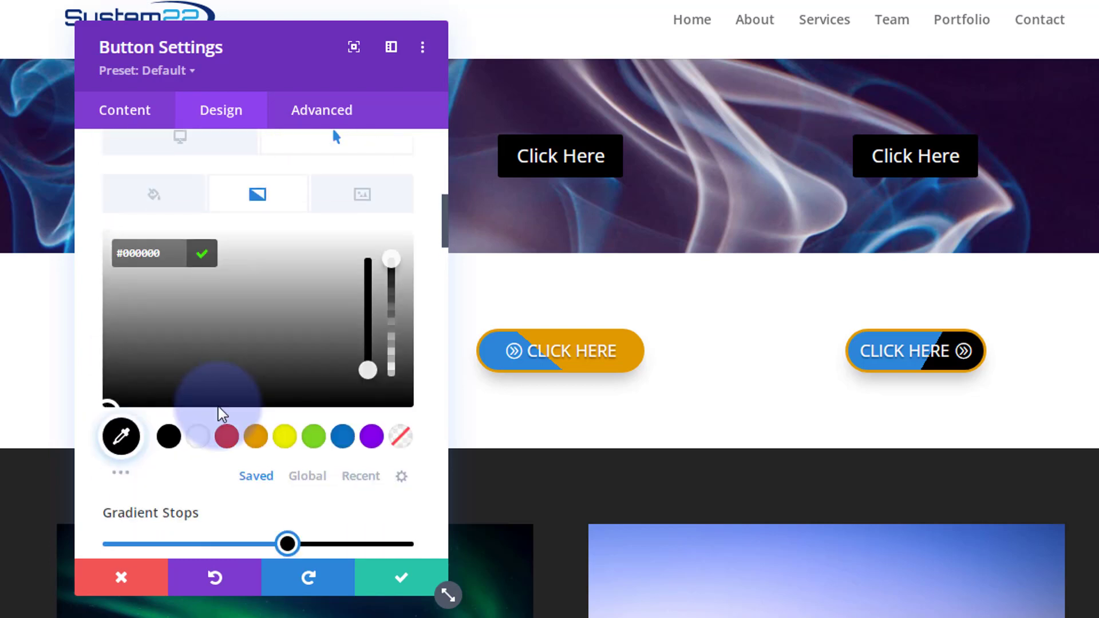
scroll(216, 404, down, 2)
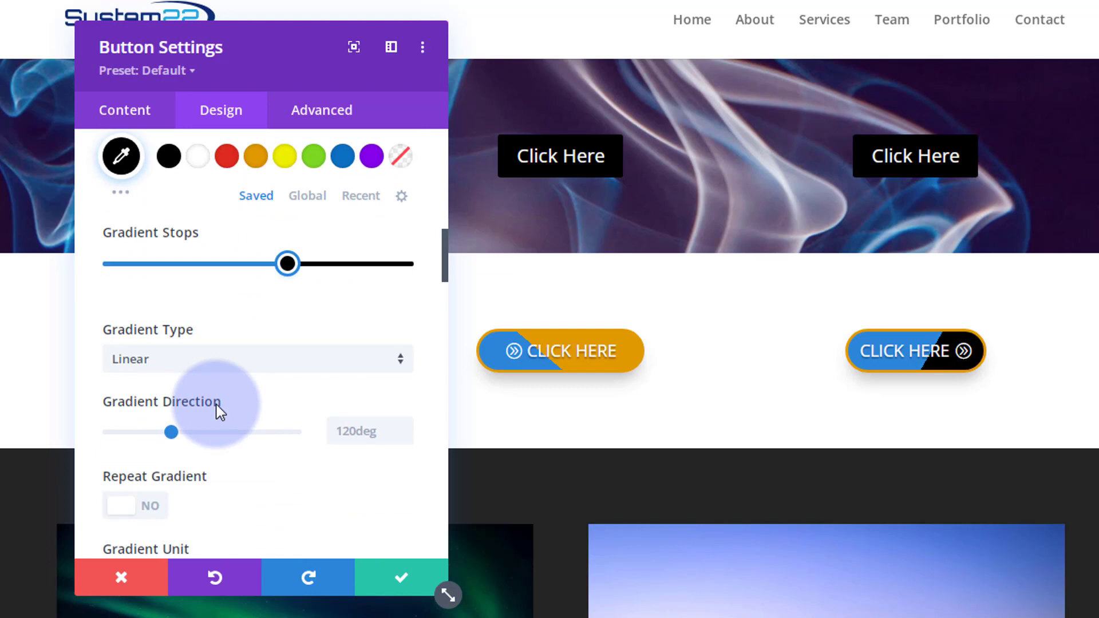
scroll(216, 404, down, 10)
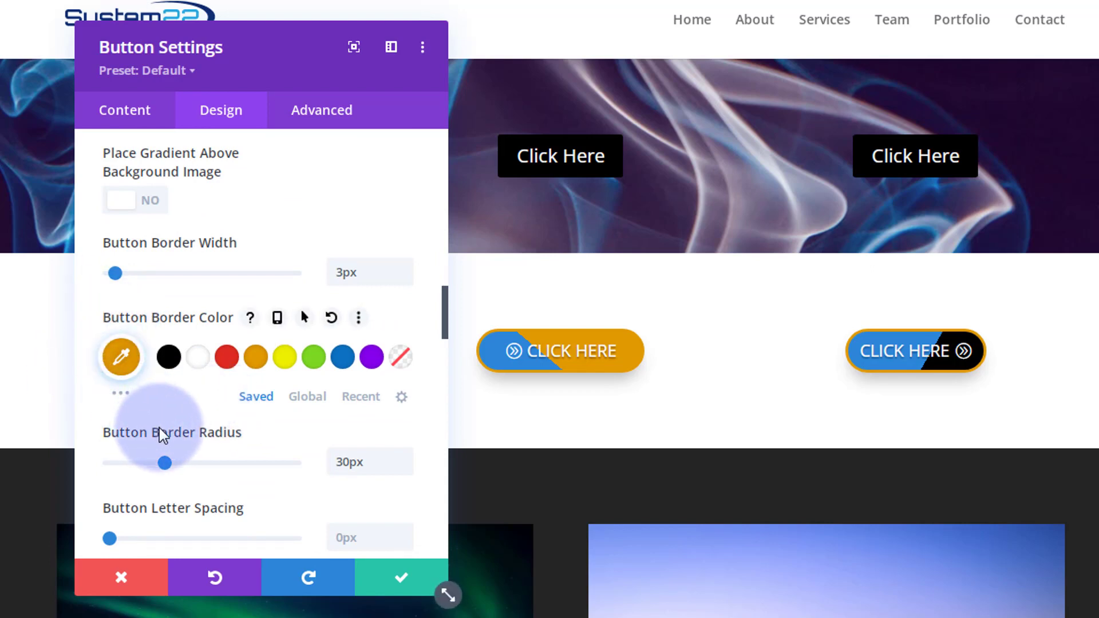
click(305, 318)
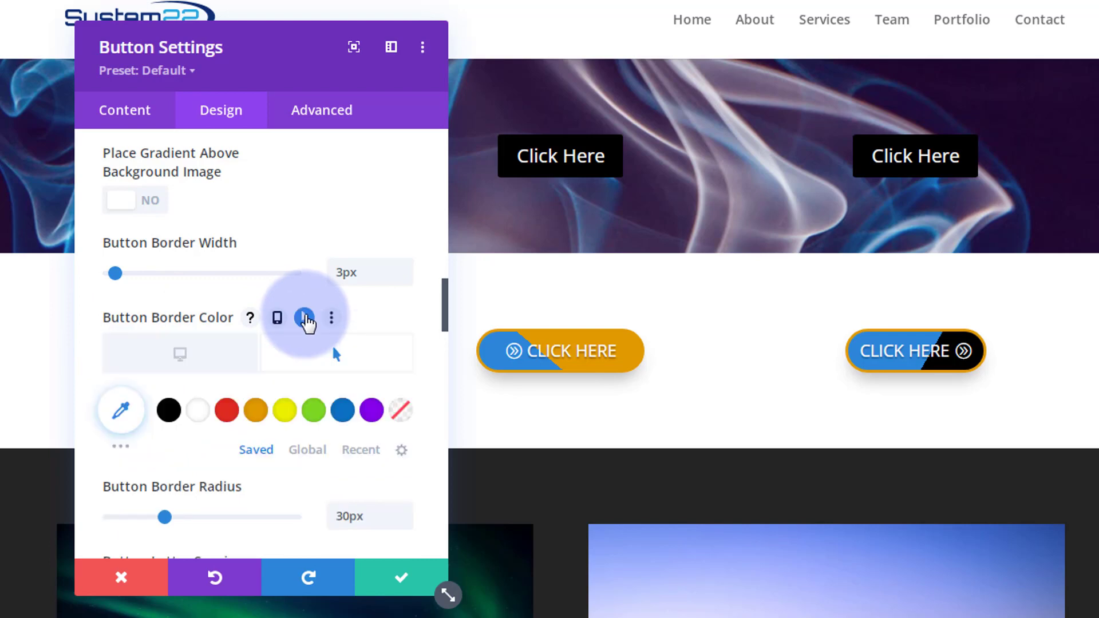
click(167, 411)
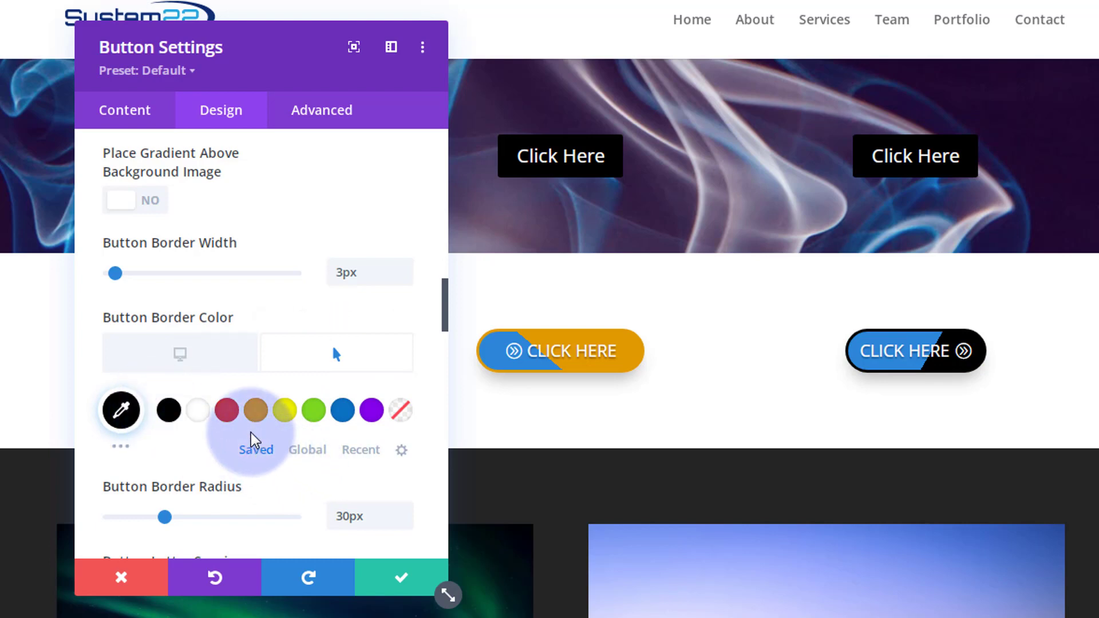
- Switch the button background back to its desktop state to view the normal styling
scroll(213, 337, up, 1)
scroll(213, 336, up, 12)
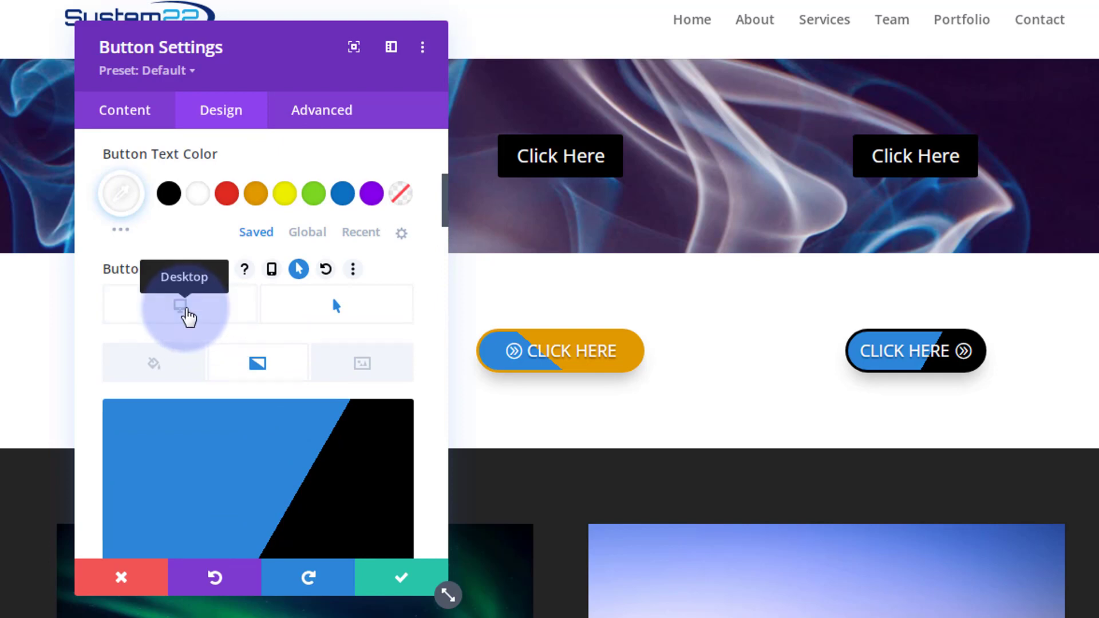
click(186, 309)
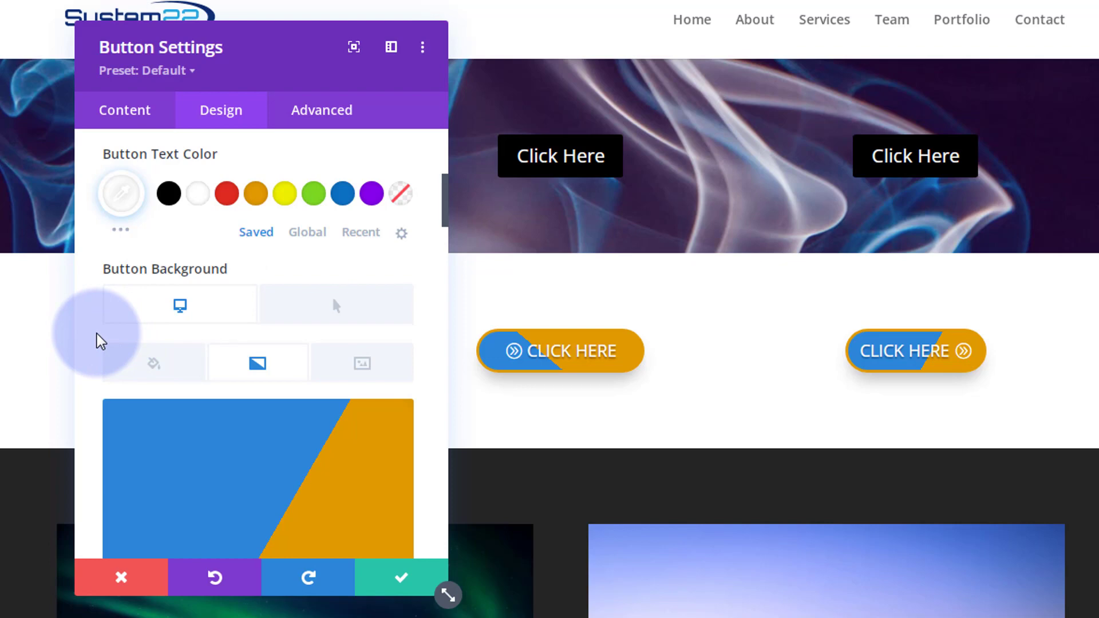
- Add the custom CSS "width:200px;text-align:center;" to the button's main element and save the button settings
click(322, 112)
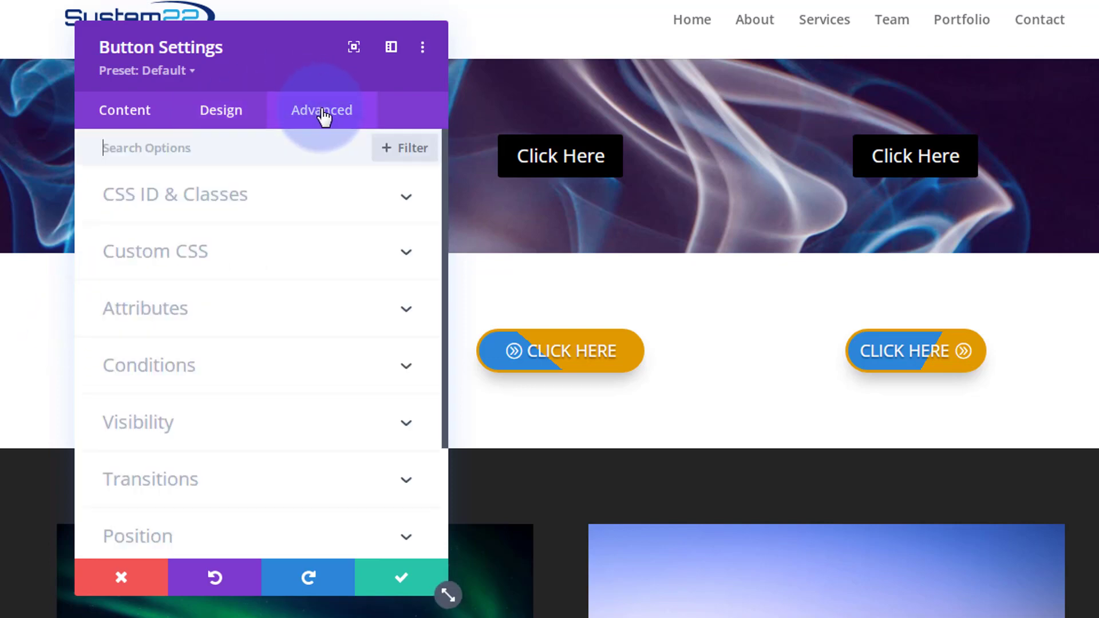
click(277, 252)
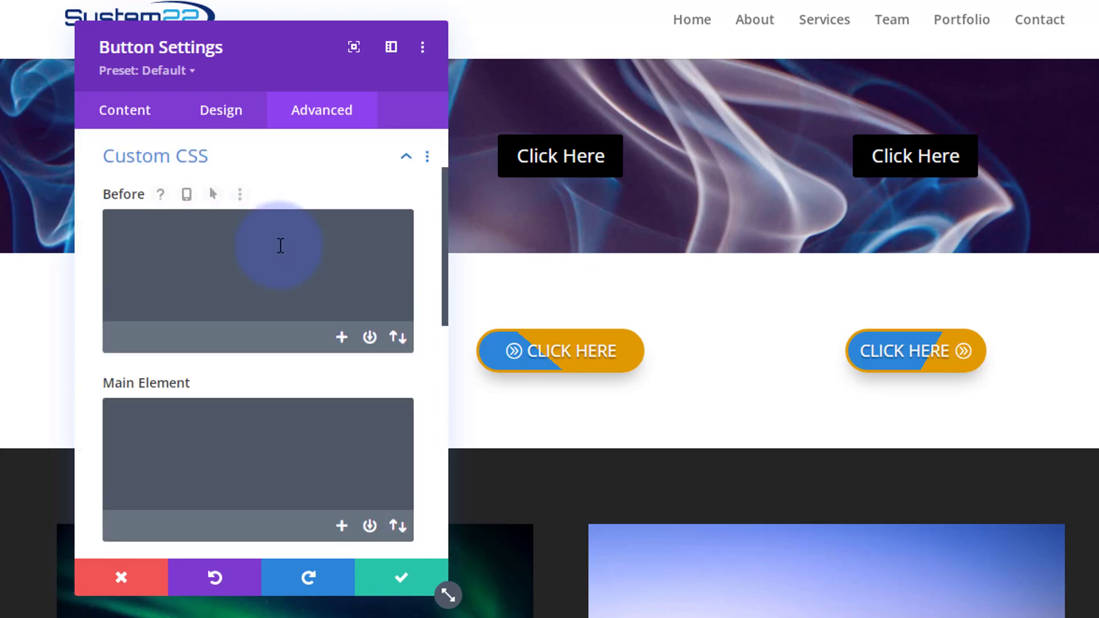
scroll(284, 241, down, 2)
click(144, 336)
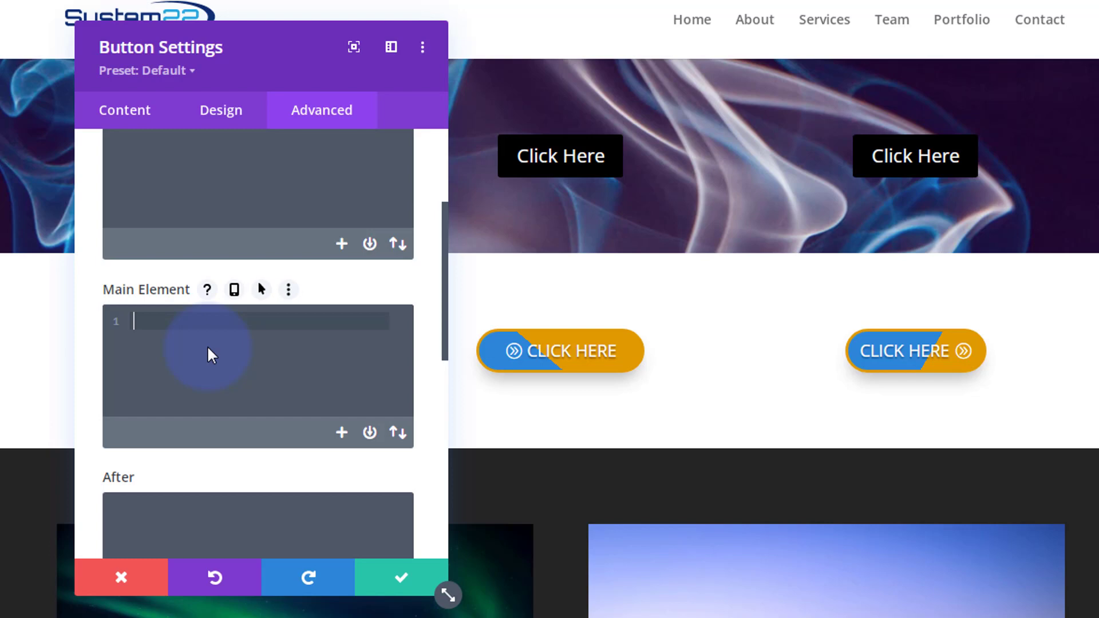
text(width)
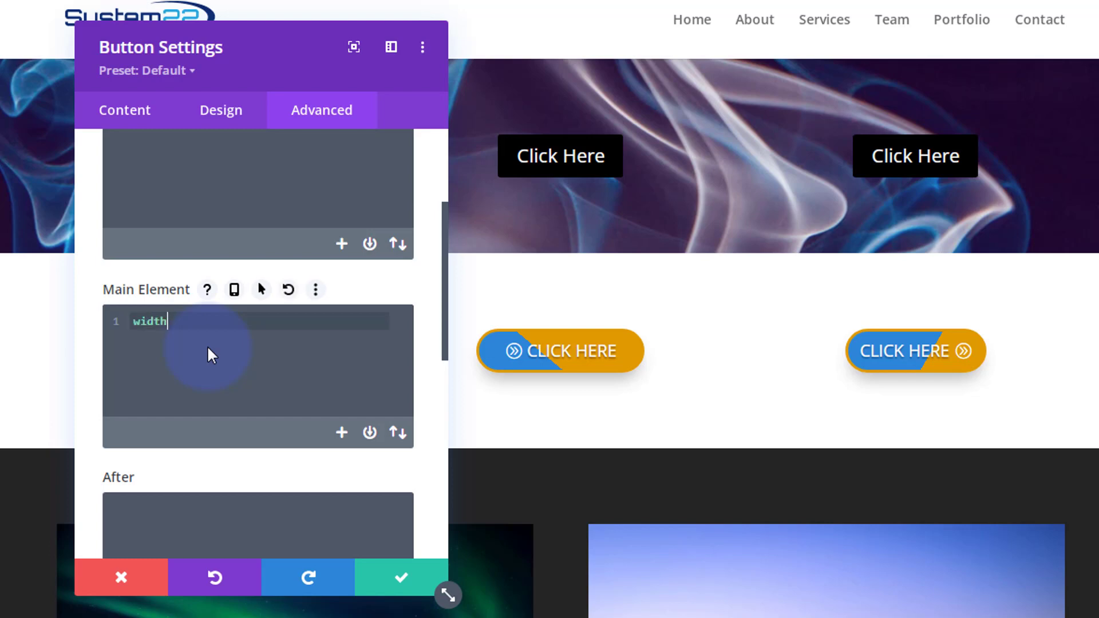
text(:200px)
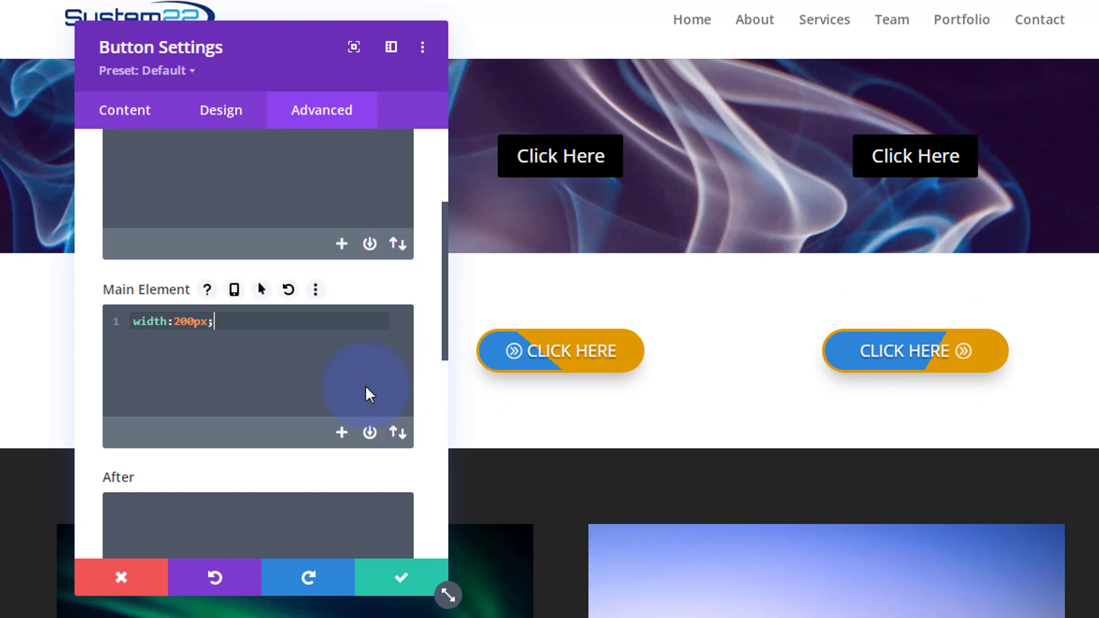
text(text-align:center)
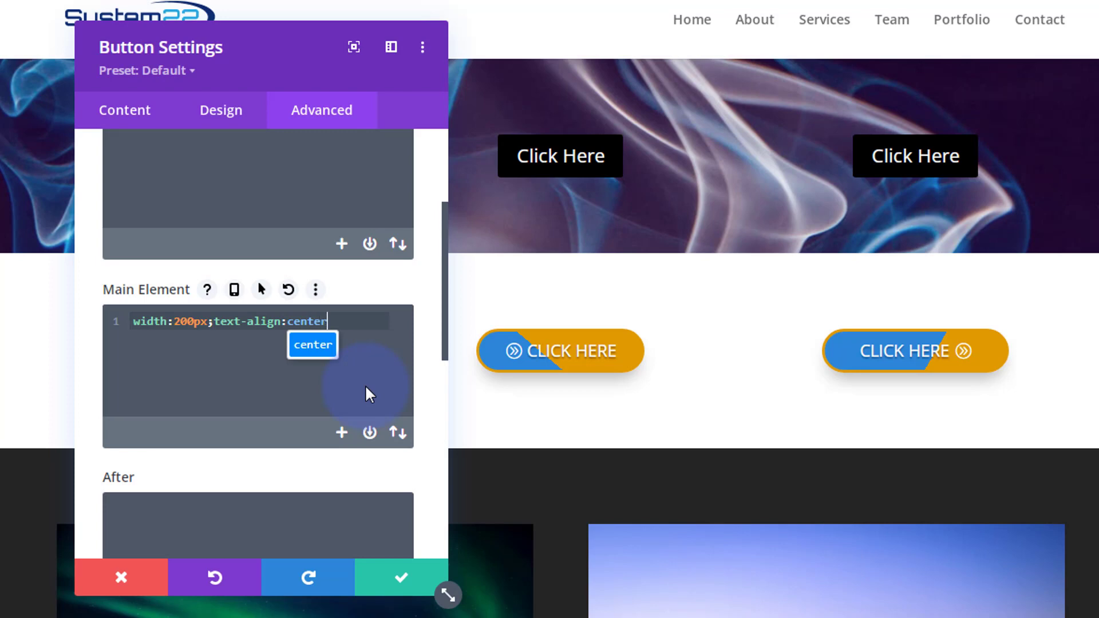
text(;)
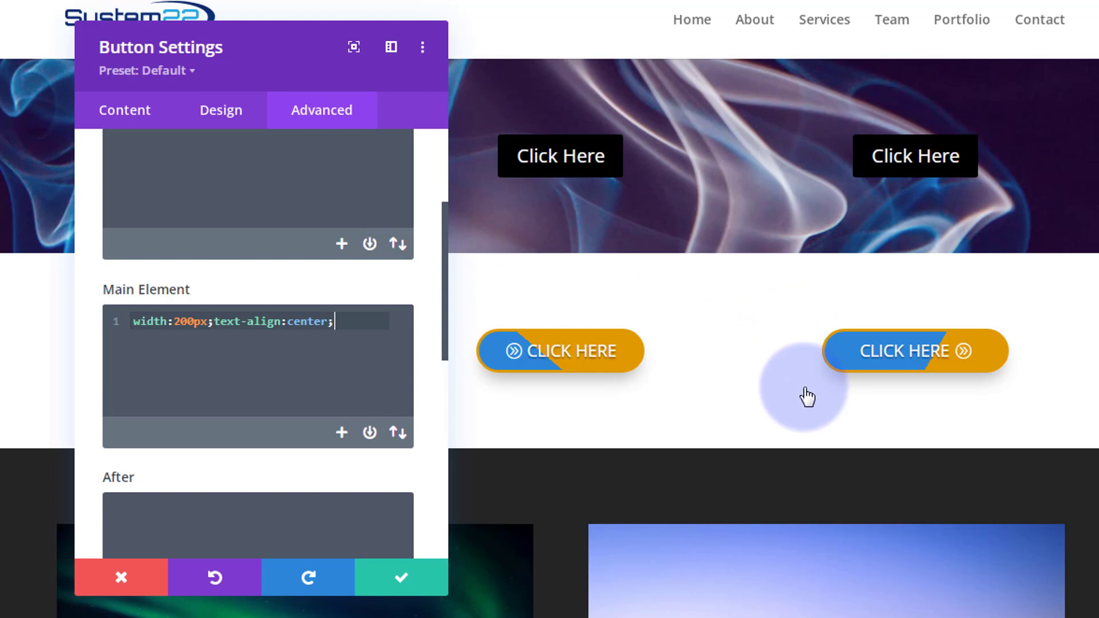
click(389, 579)
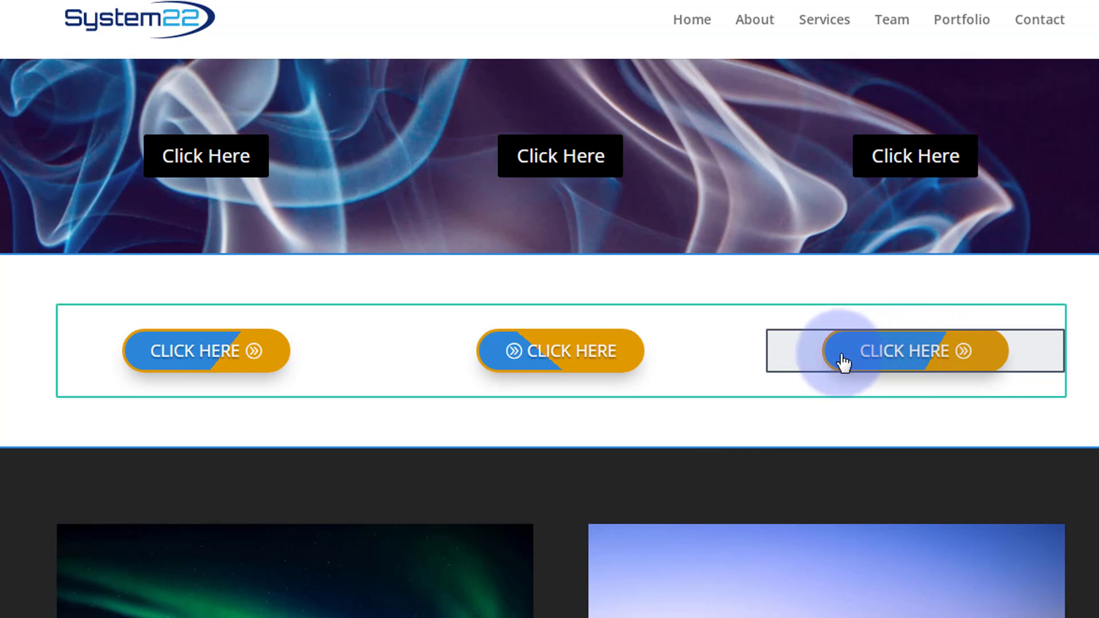
- Set the gradient direction of the third split-color button's background to 220deg
click(843, 362)
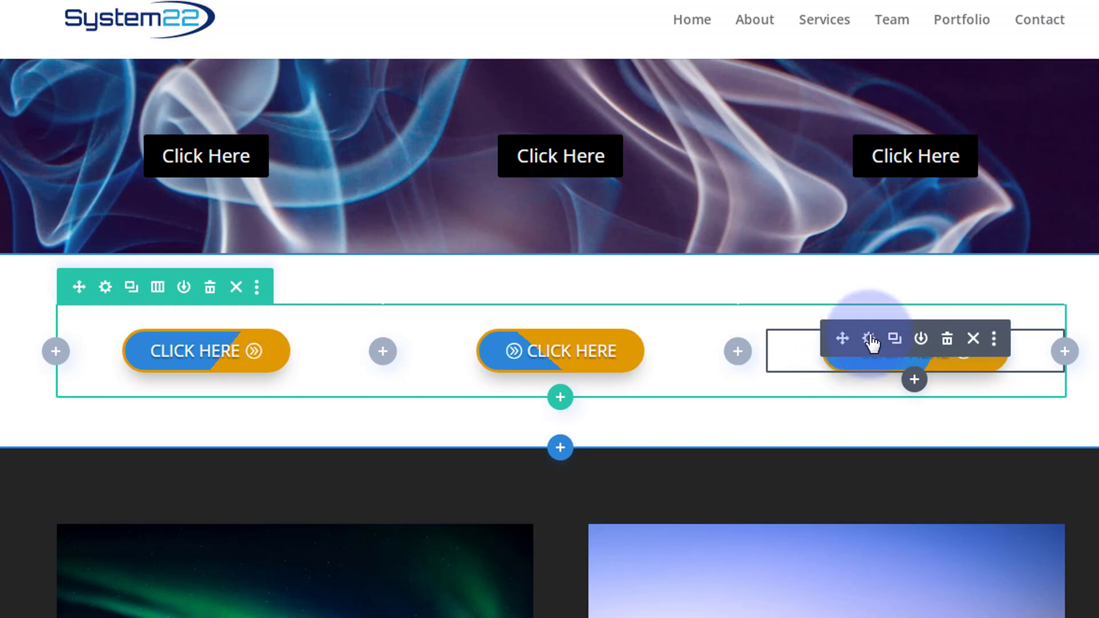
click(869, 340)
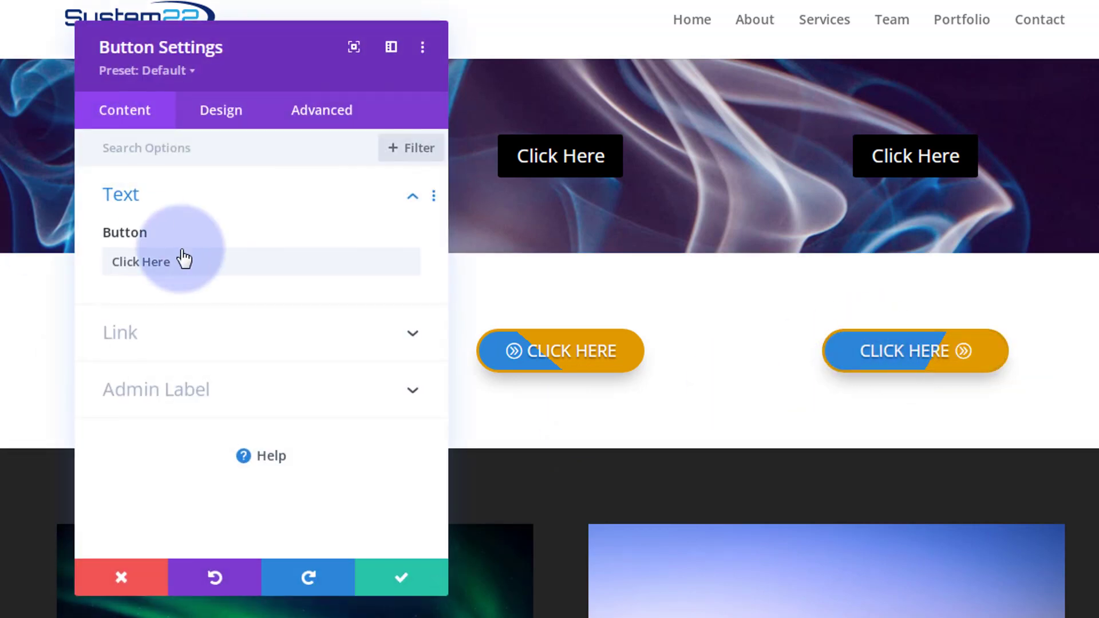
click(238, 112)
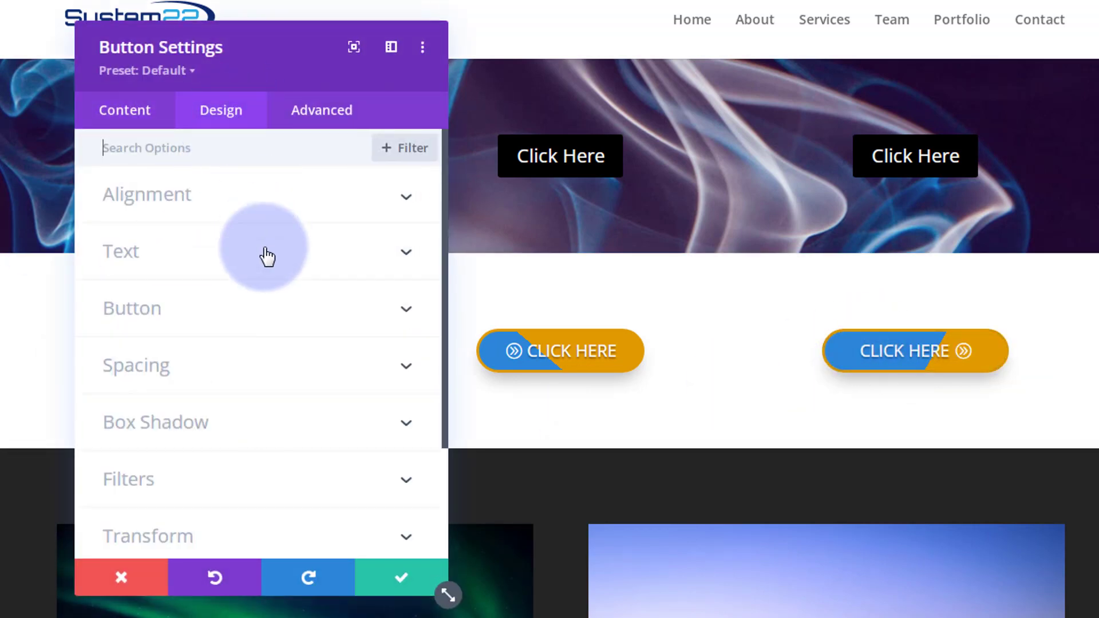
click(247, 322)
scroll(246, 300, down, 5)
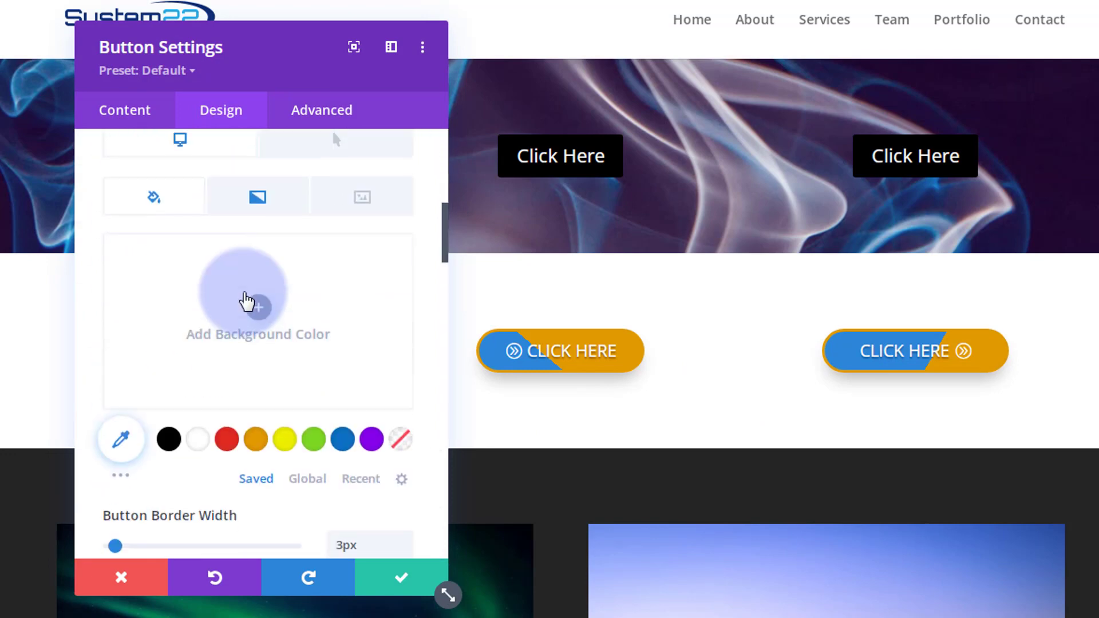
click(257, 197)
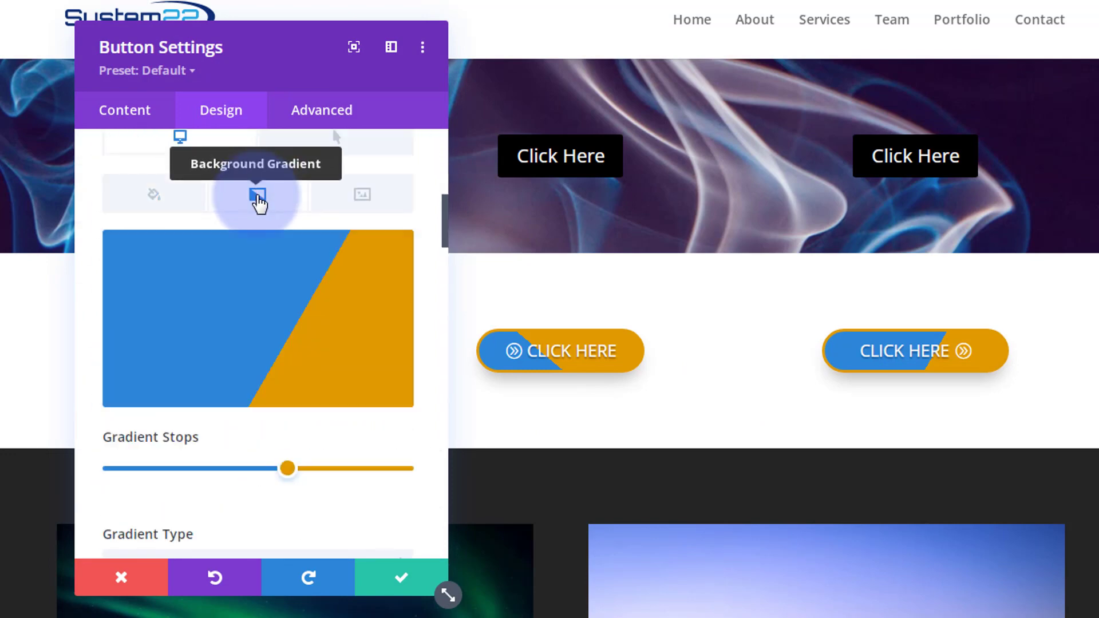
scroll(246, 314, down, 3)
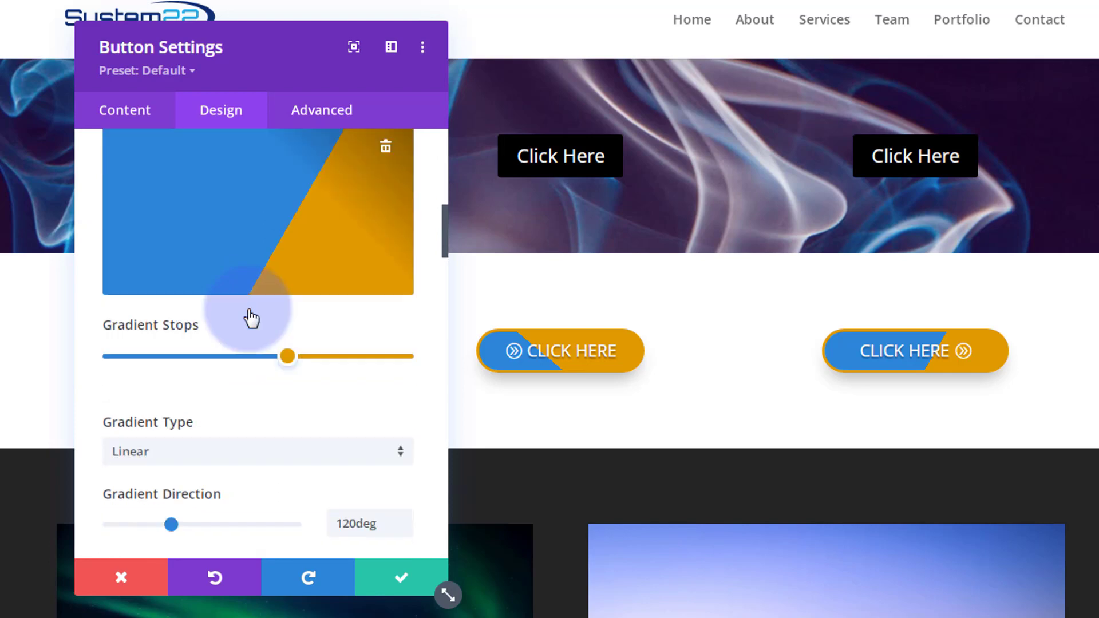
scroll(251, 318, down, 2)
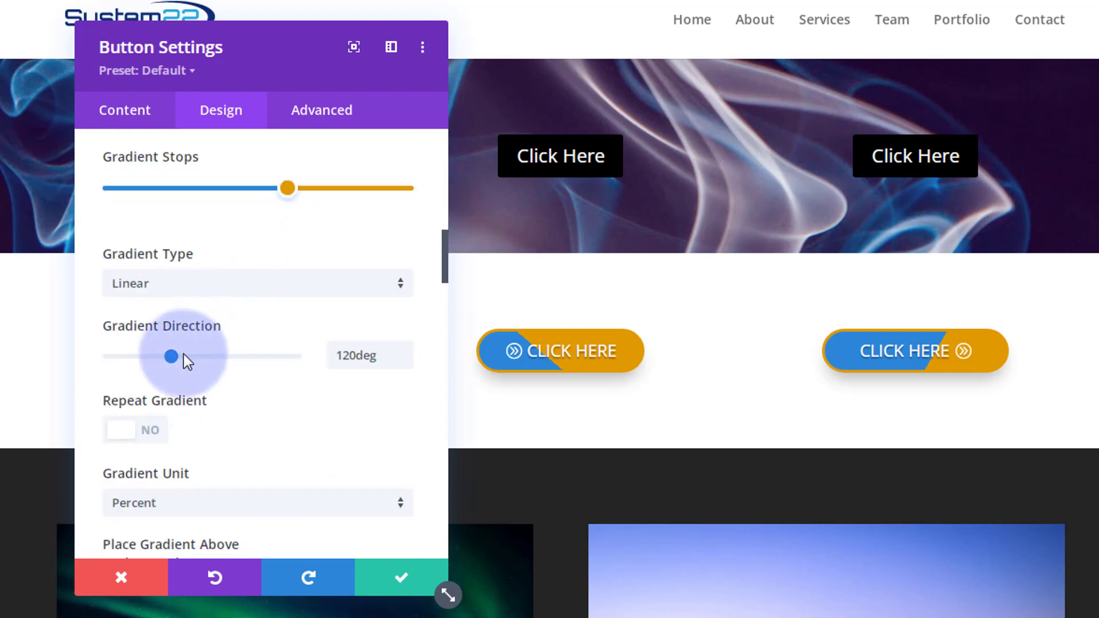
drag(173, 356, 223, 360)
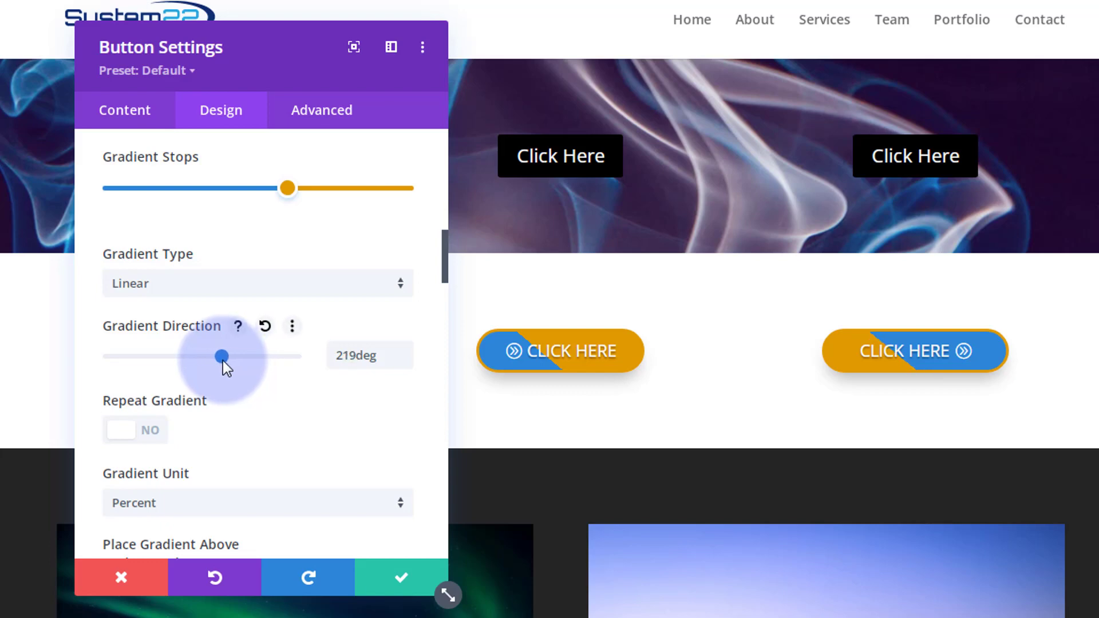
click(404, 350)
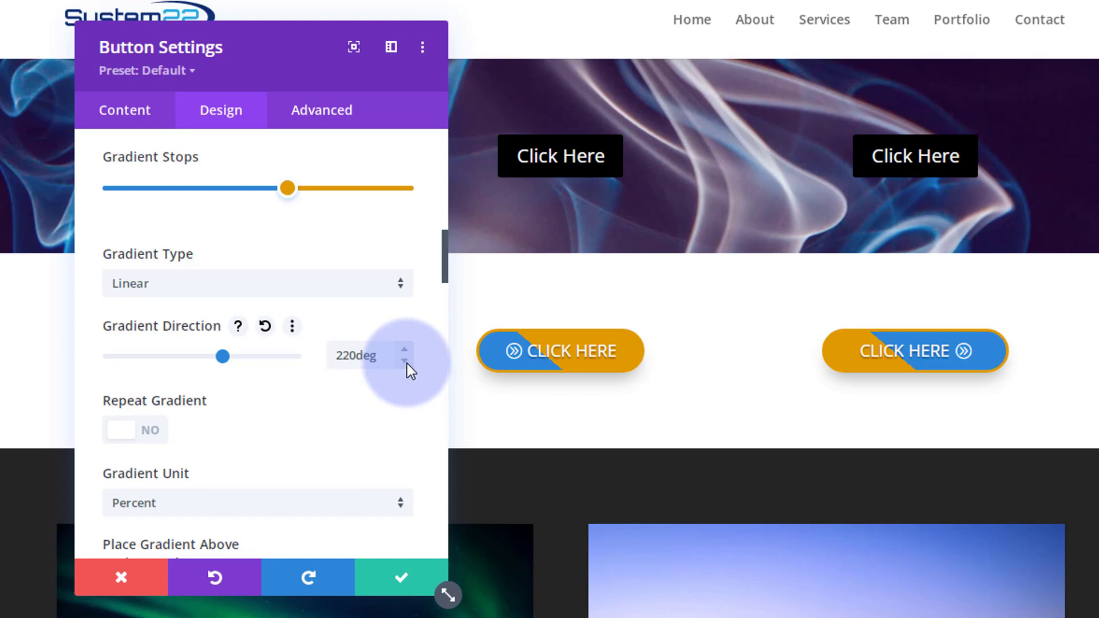
- Place the third button's icon on the left and save the button settings
scroll(284, 363, down, 5)
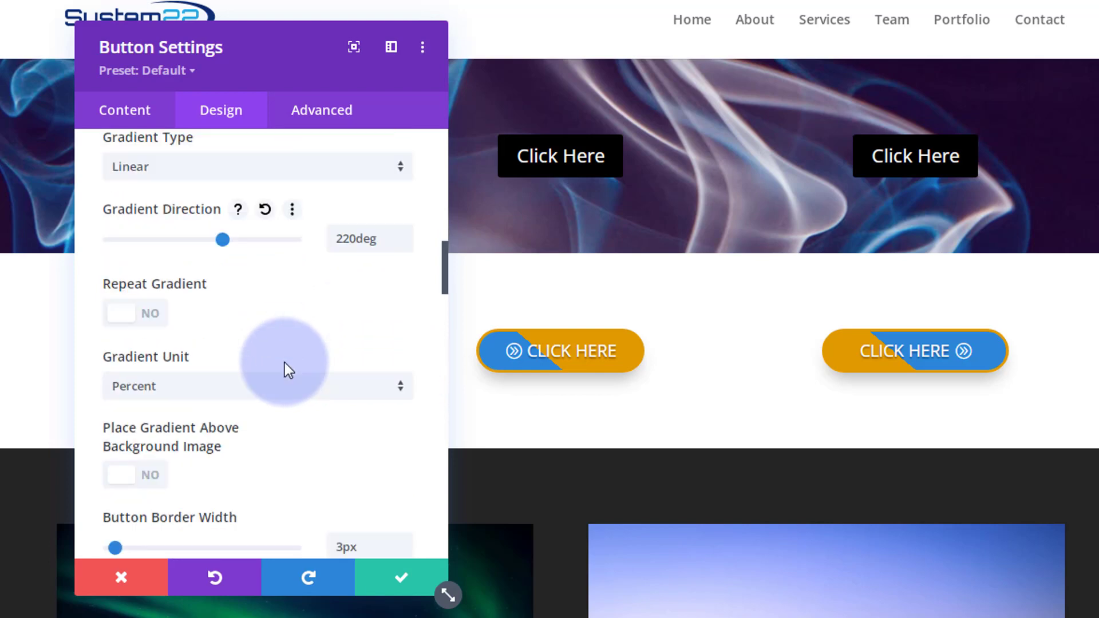
scroll(284, 362, down, 10)
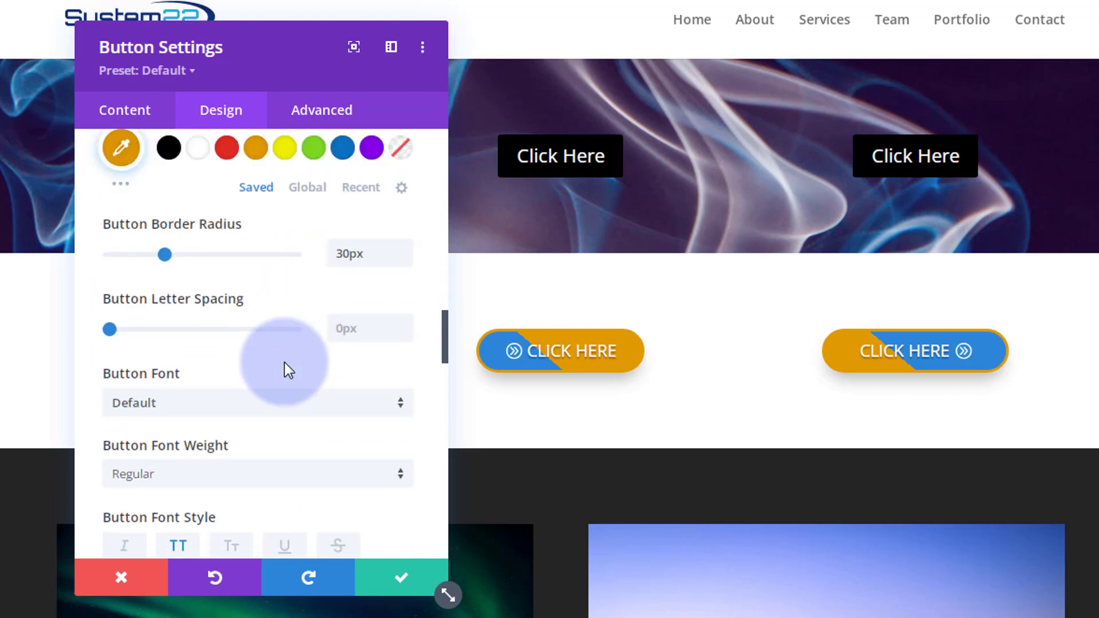
scroll(284, 362, down, 3)
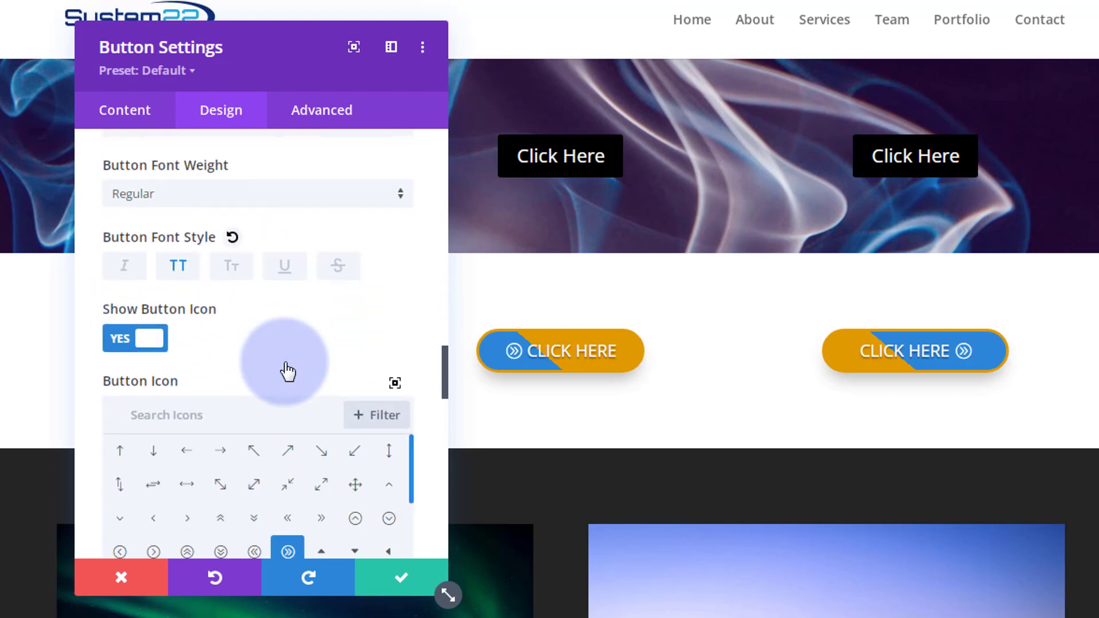
scroll(287, 372, down, 9)
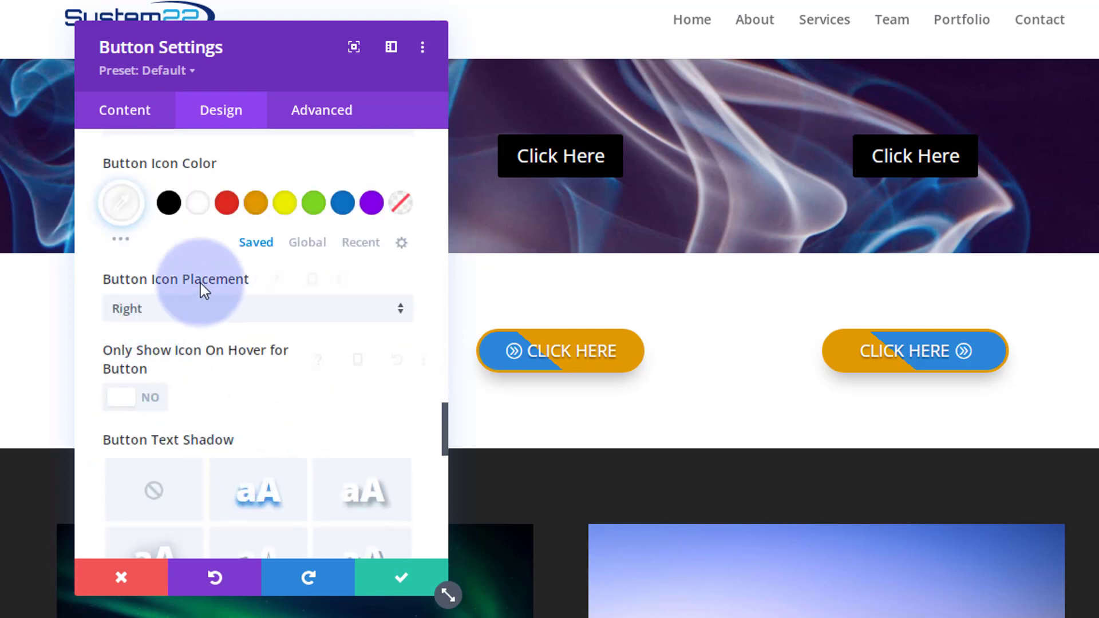
click(207, 316)
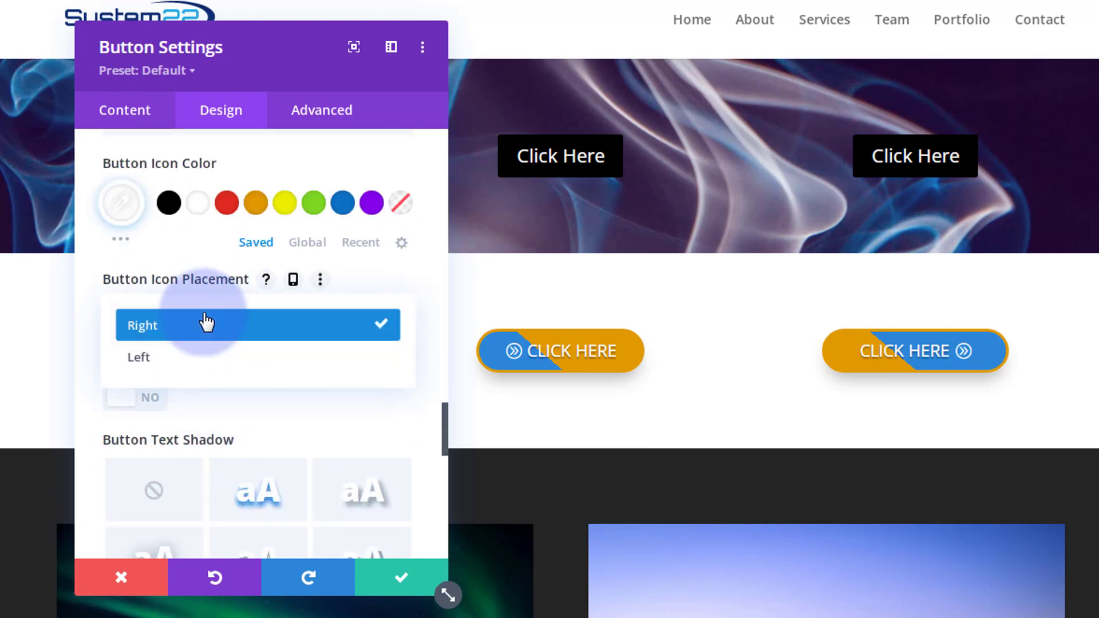
click(155, 364)
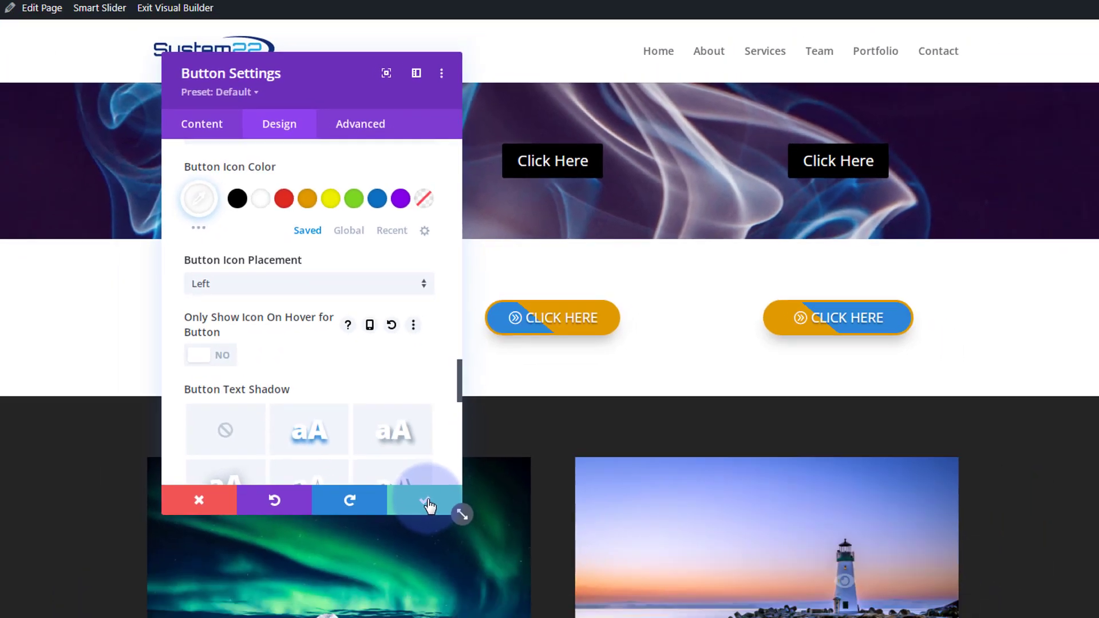
click(405, 584)
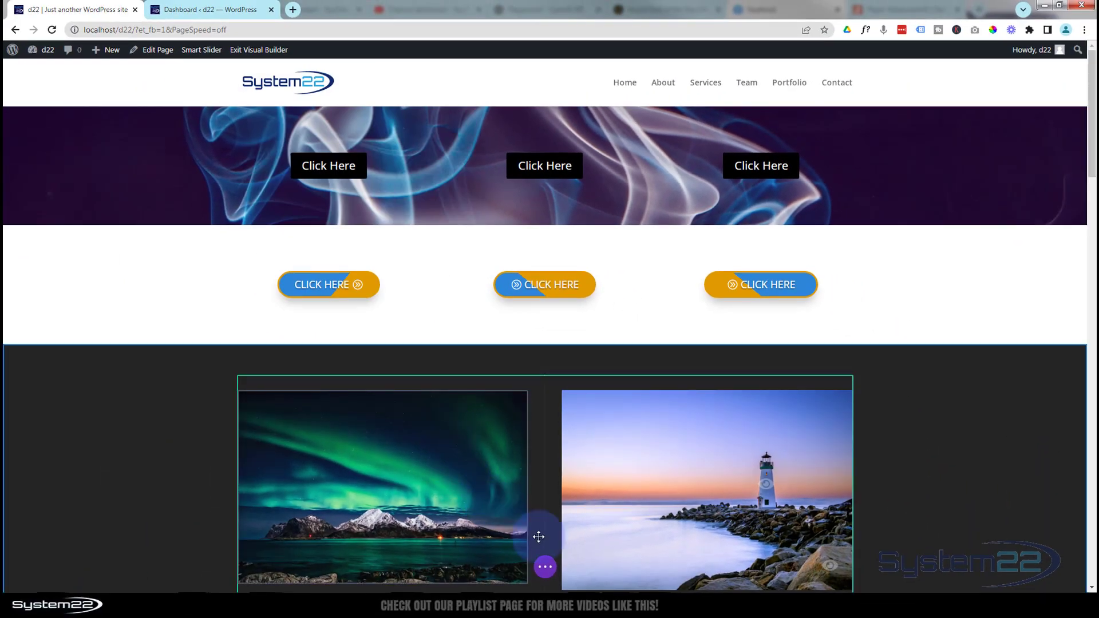
- Save the page and exit the Visual Builder
click(545, 566)
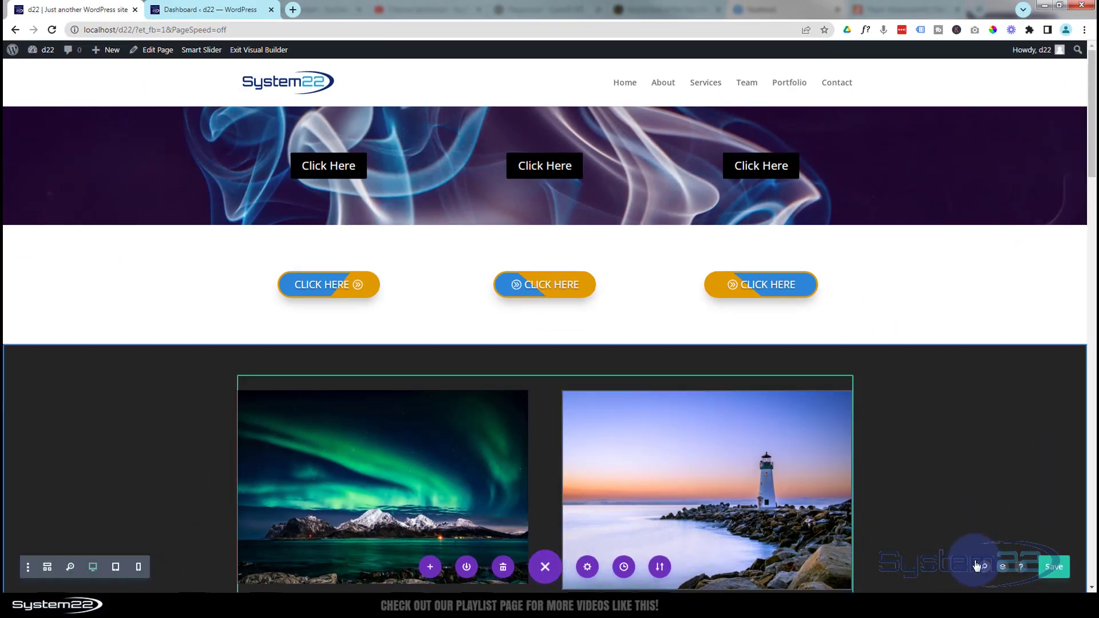
click(1053, 567)
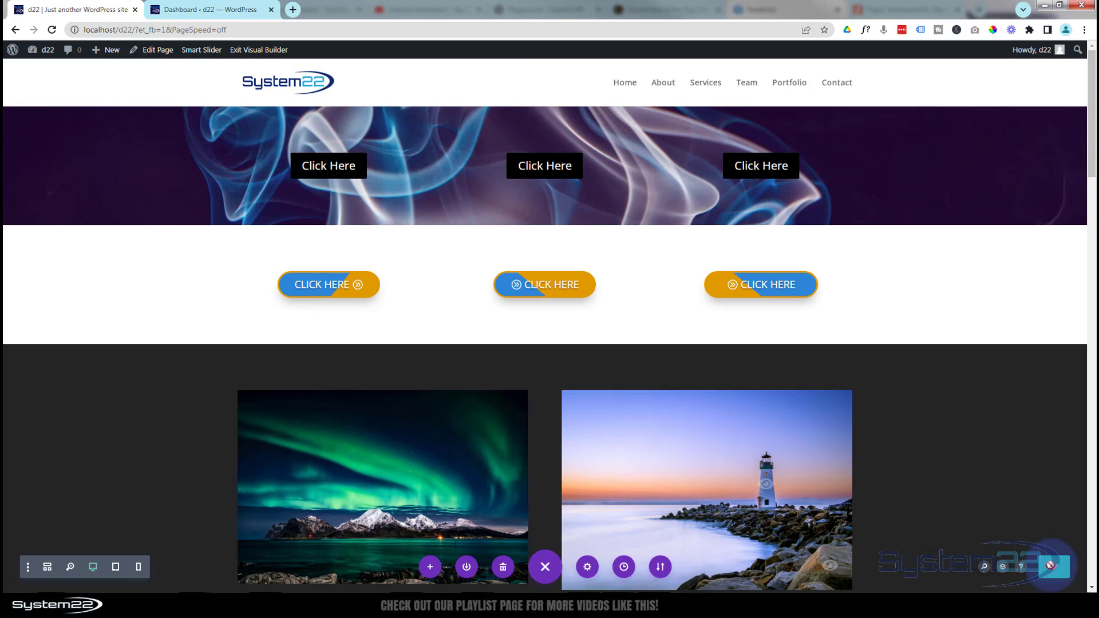
click(259, 50)
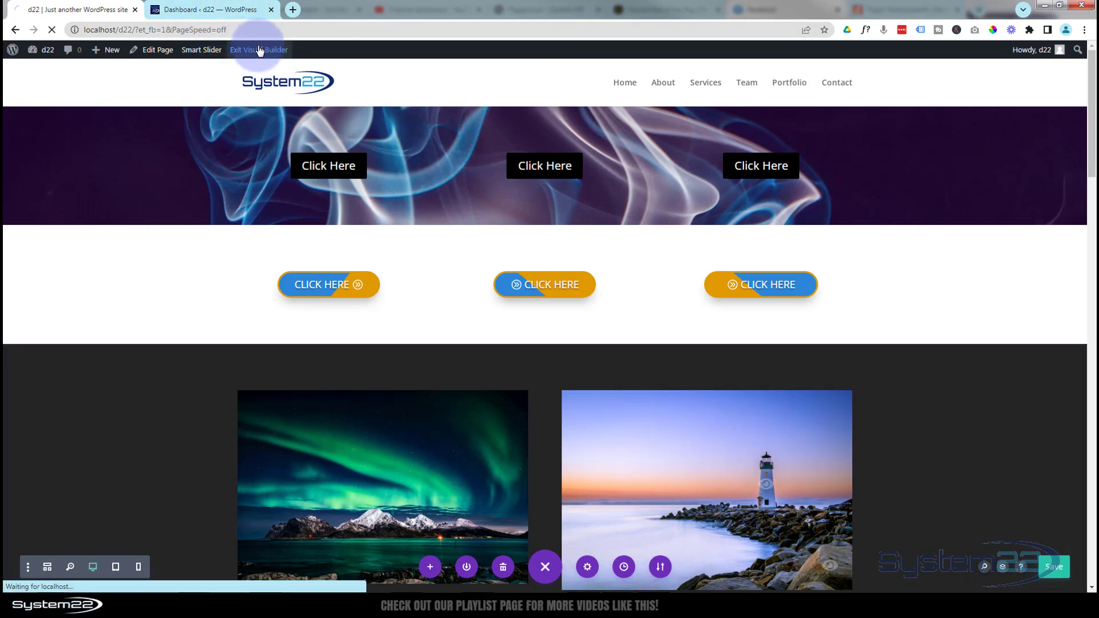